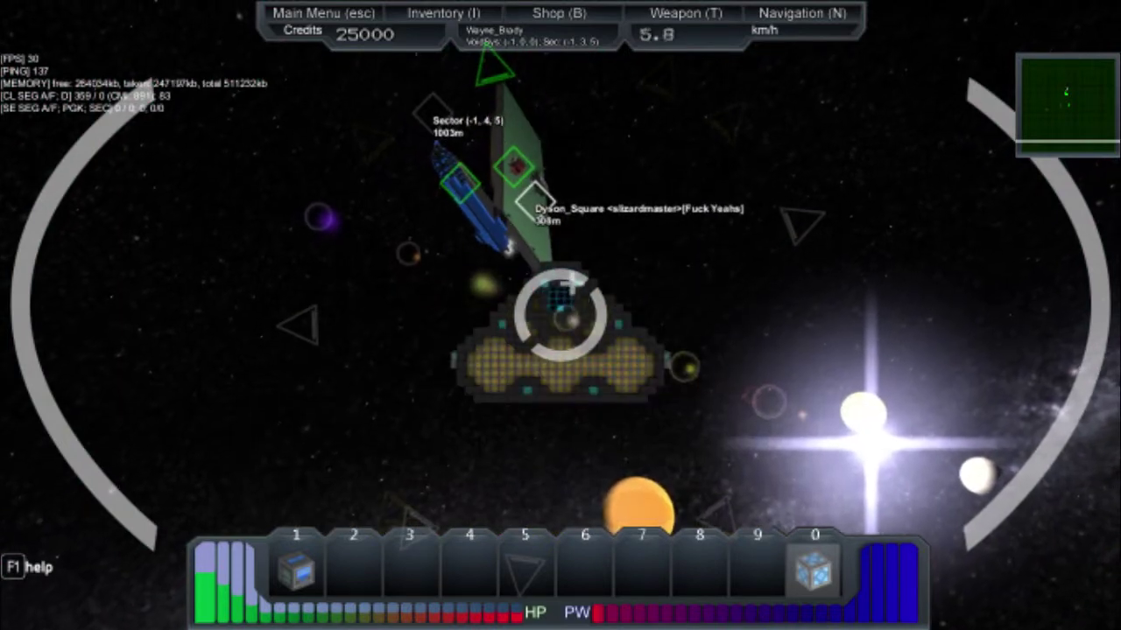
# - Thrust toward the bright star over the station deck, switching to hotbar slots 3 then 5
pyautogui.press('w')
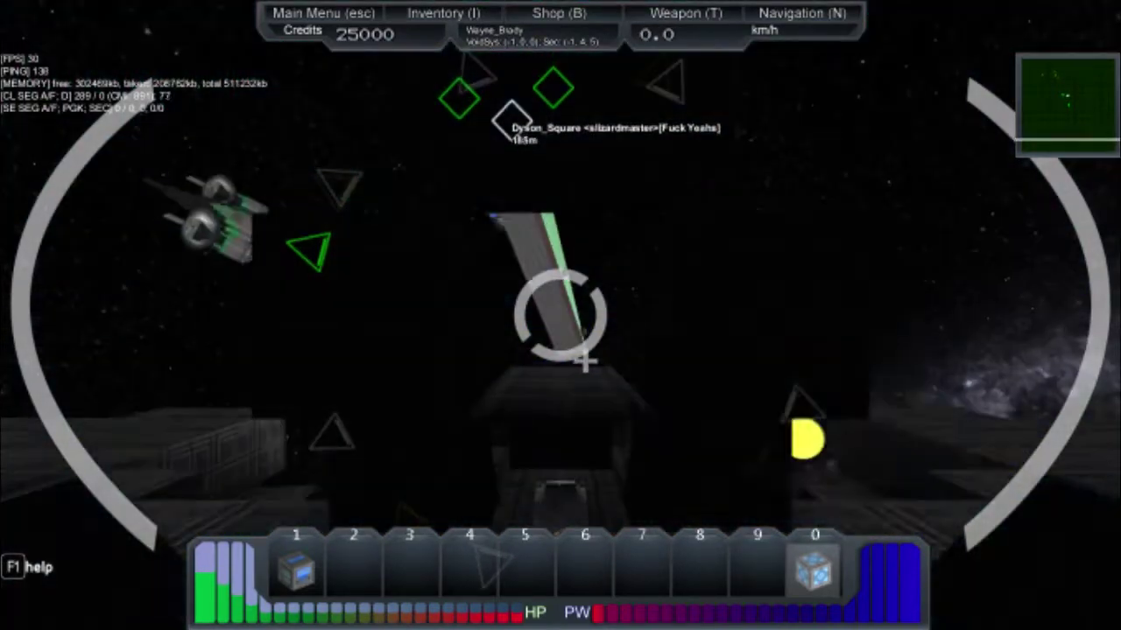
pyautogui.press('3')
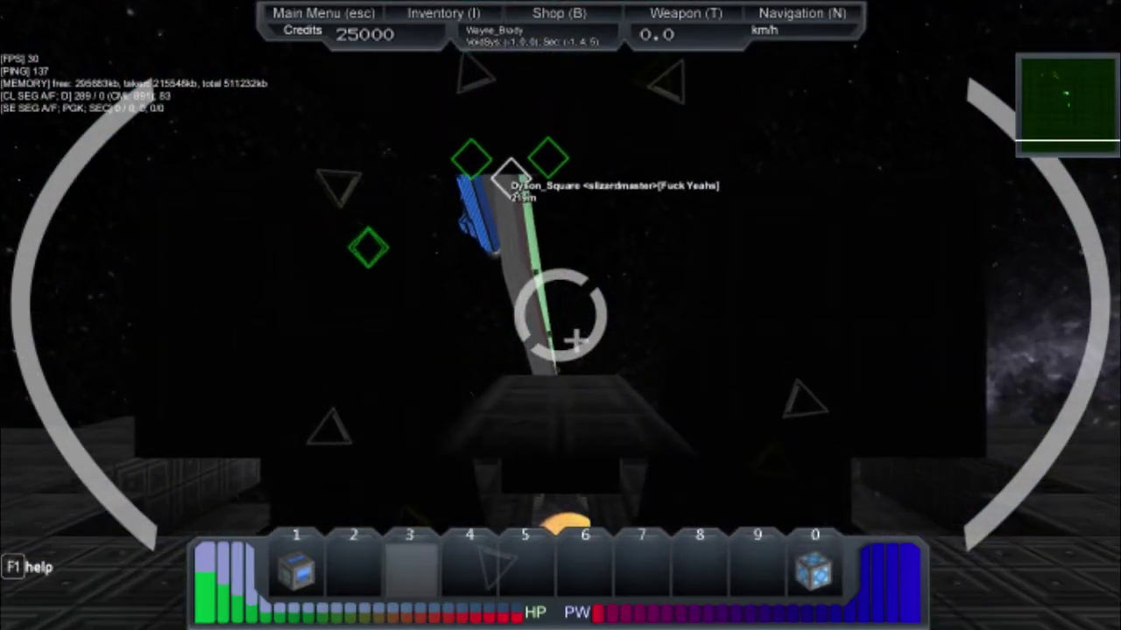
pyautogui.press('5')
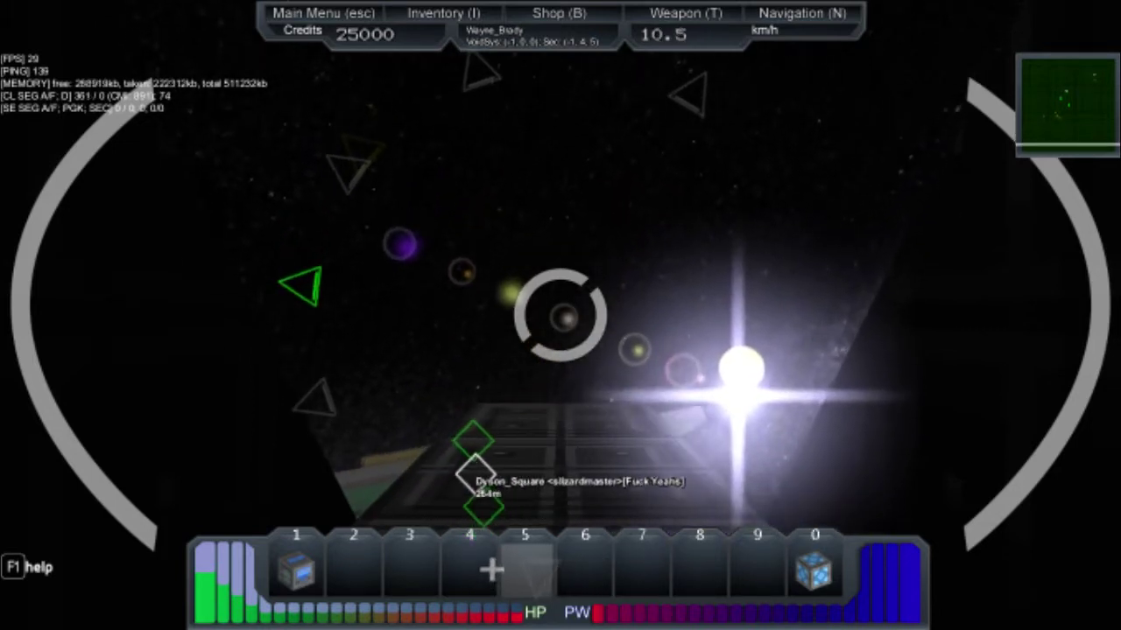
# - Speed past the green-edged structure, then brake to linger about 218 m from Dyson_Square
pyautogui.press('w')
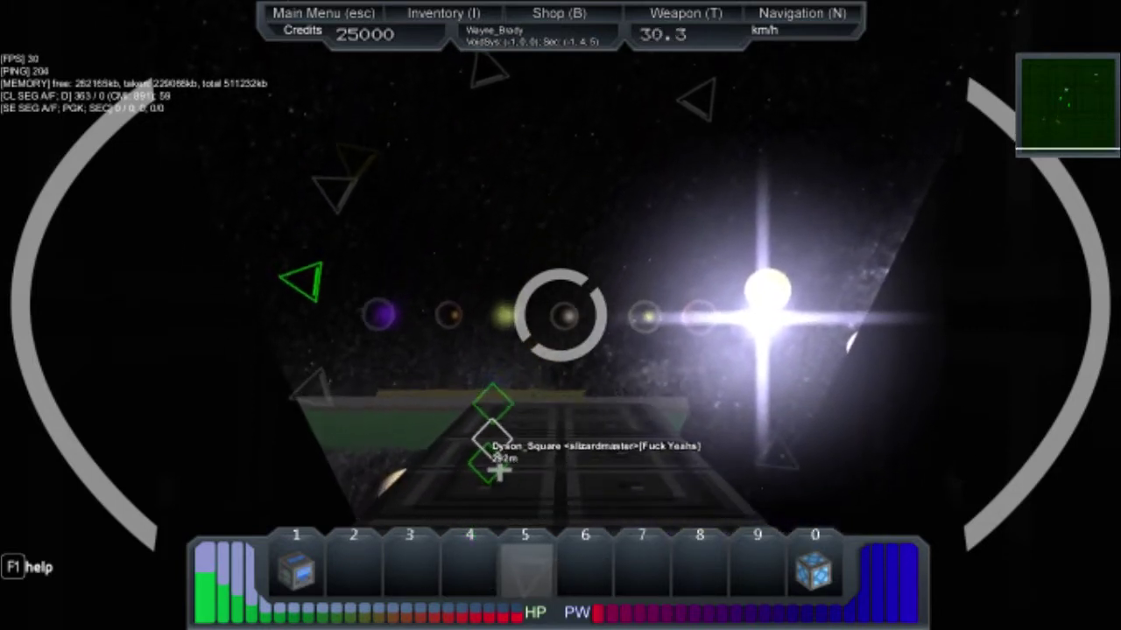
pyautogui.press('w')
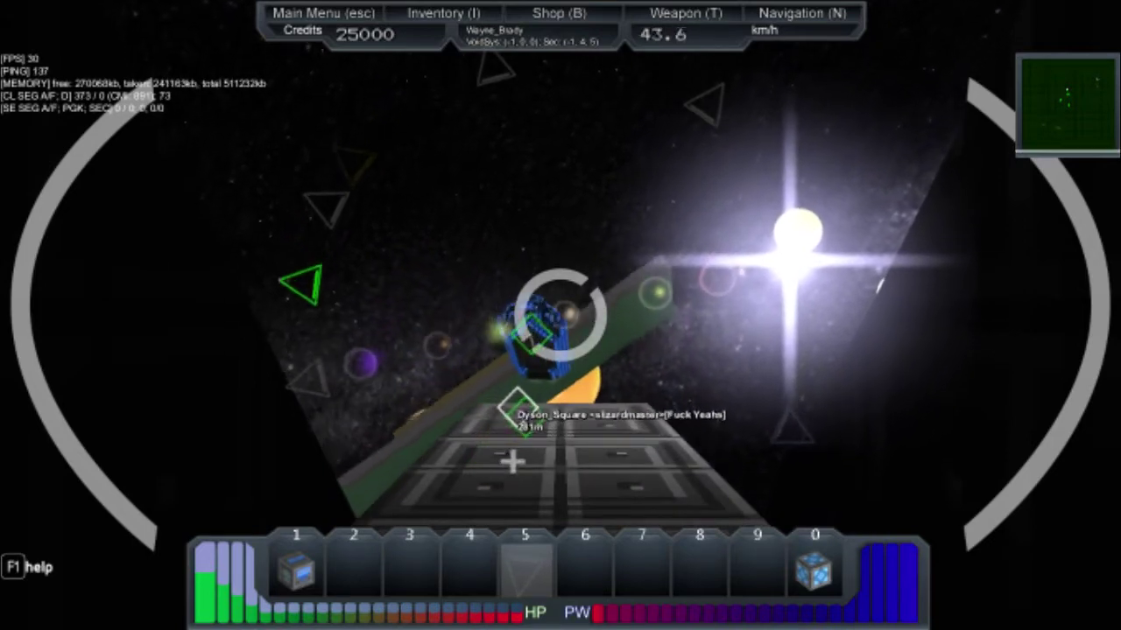
pyautogui.press('w')
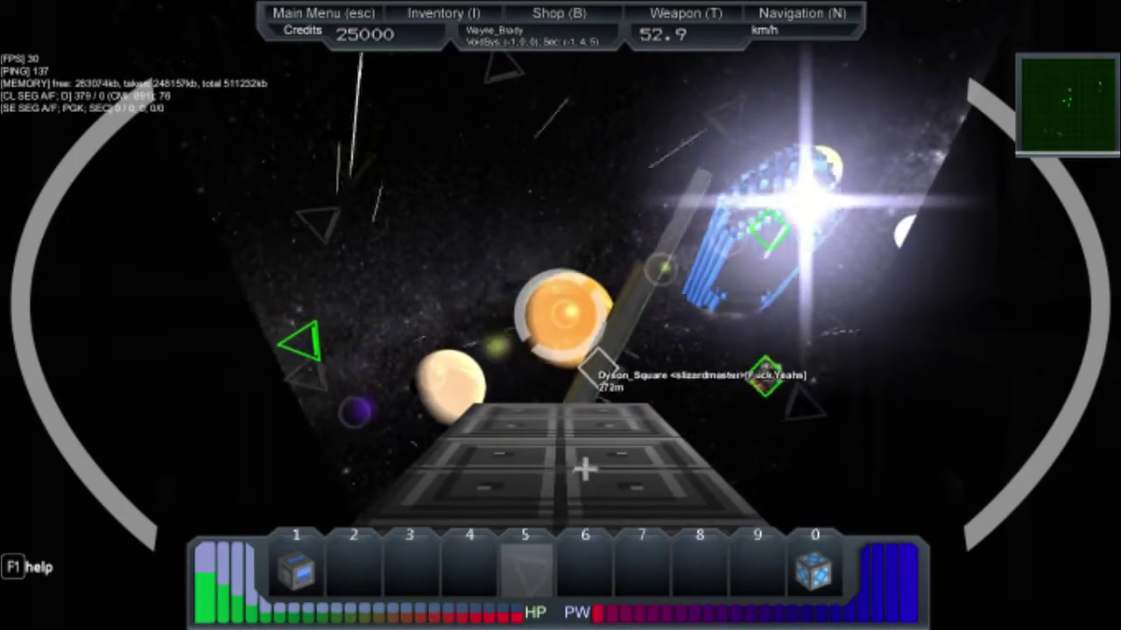
pyautogui.press('s')
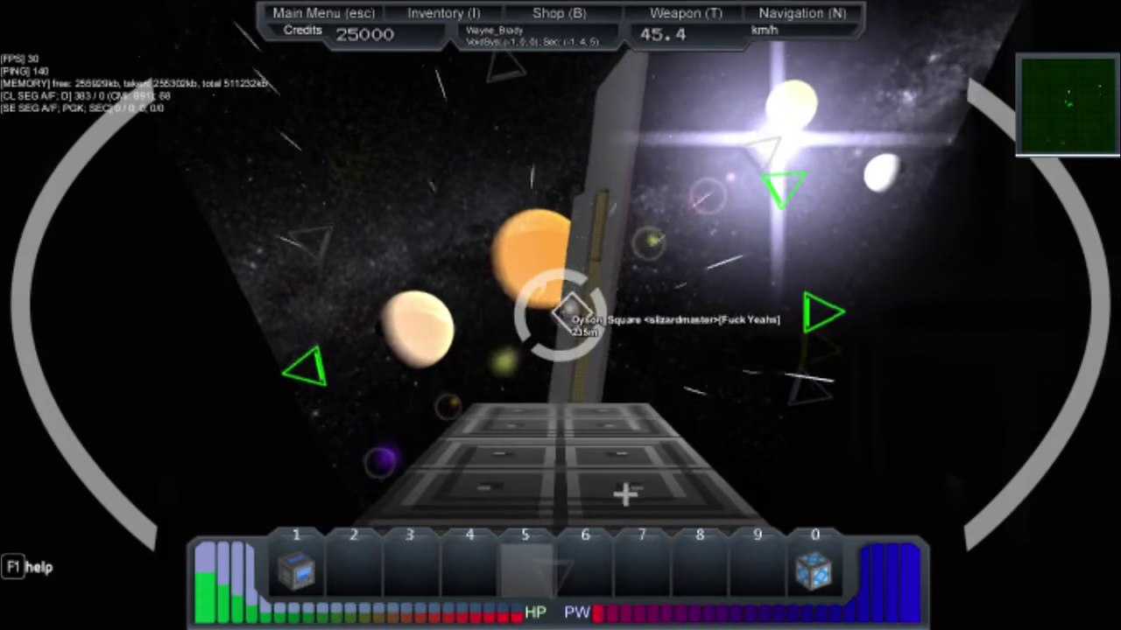
pyautogui.press('s')
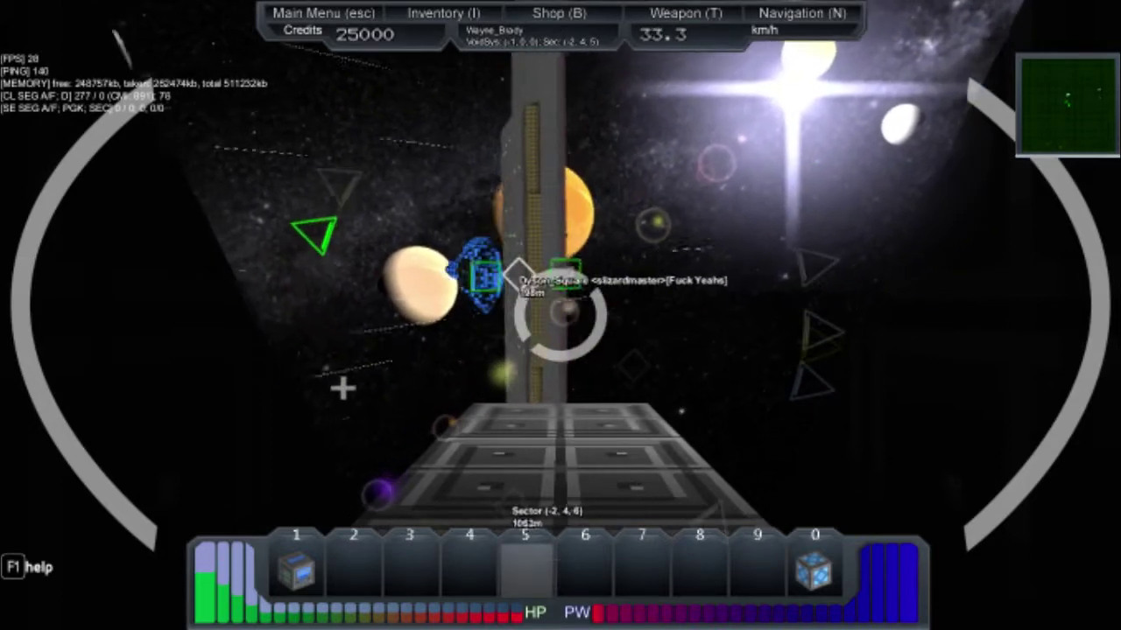
pyautogui.press('w')
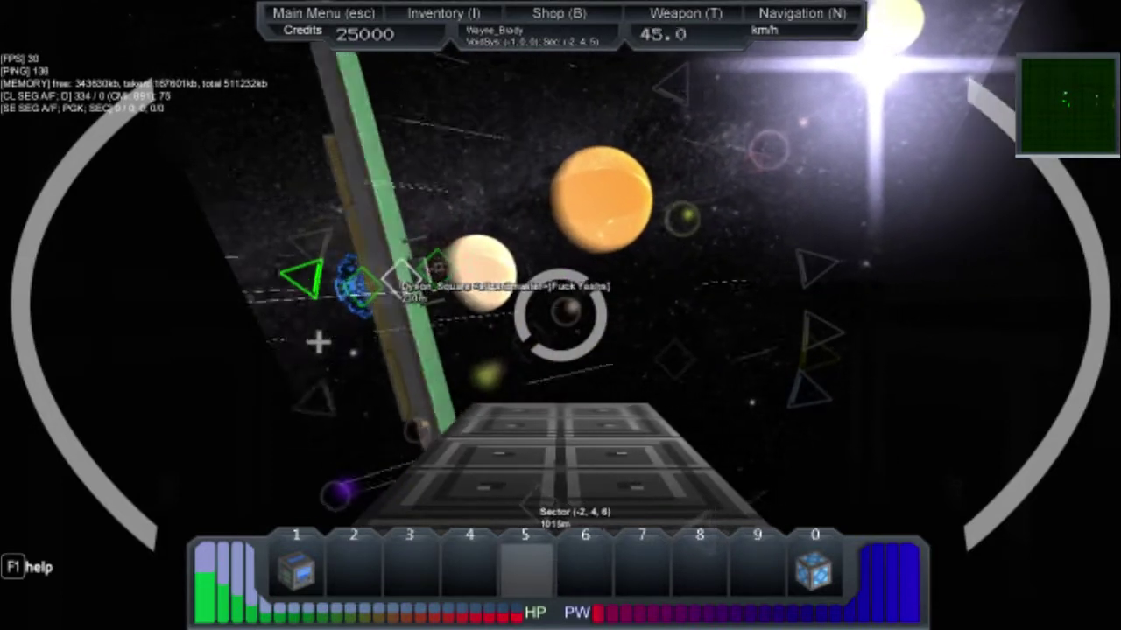
pyautogui.press('s')
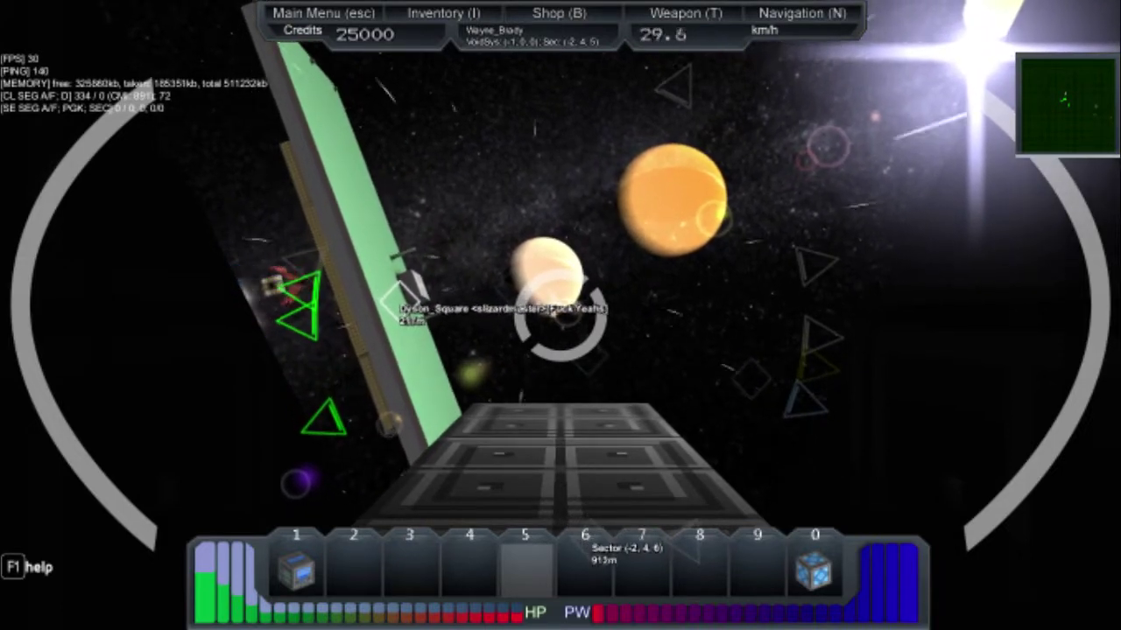
pyautogui.press('s')
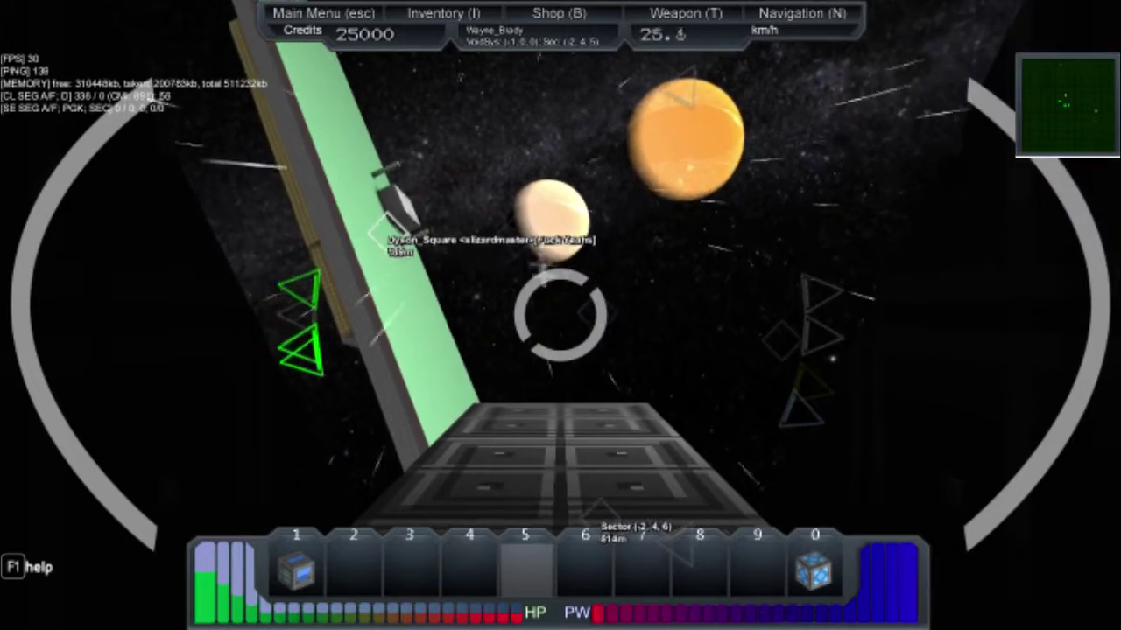
pyautogui.press('s')
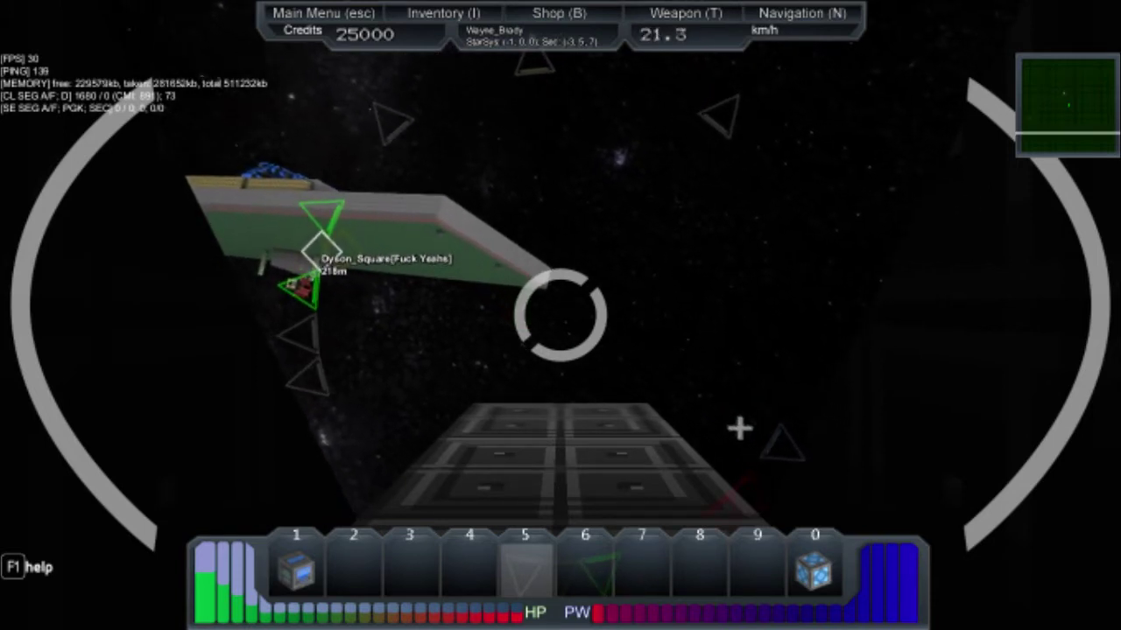
# - Undock from the station and accelerate away from it
pyautogui.press('space')
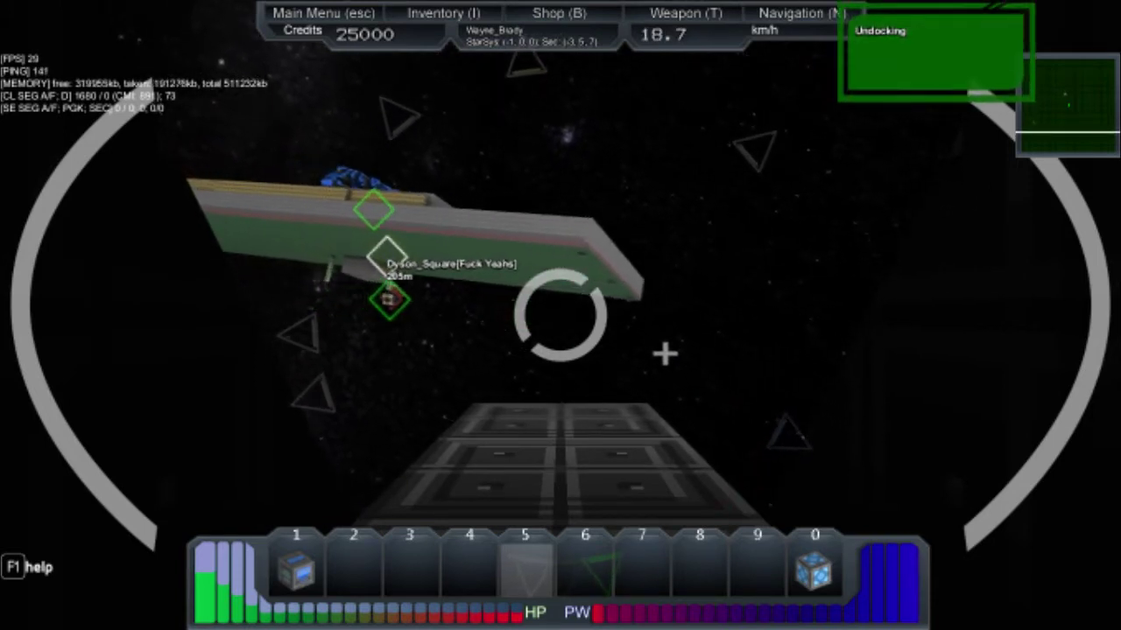
pyautogui.press('w')
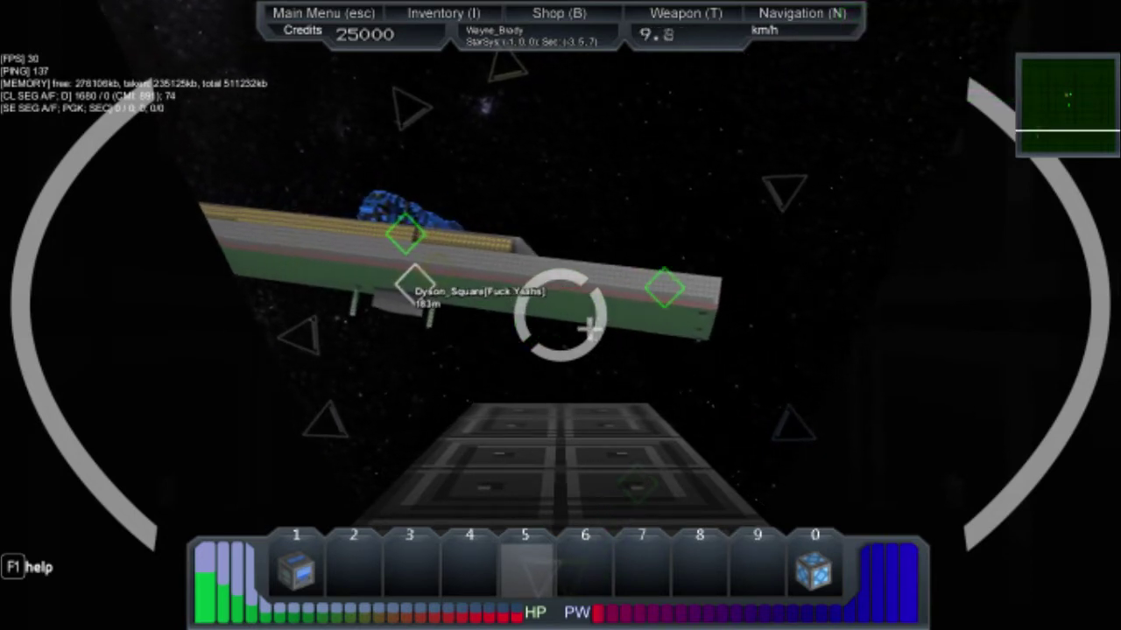
pyautogui.press('w')
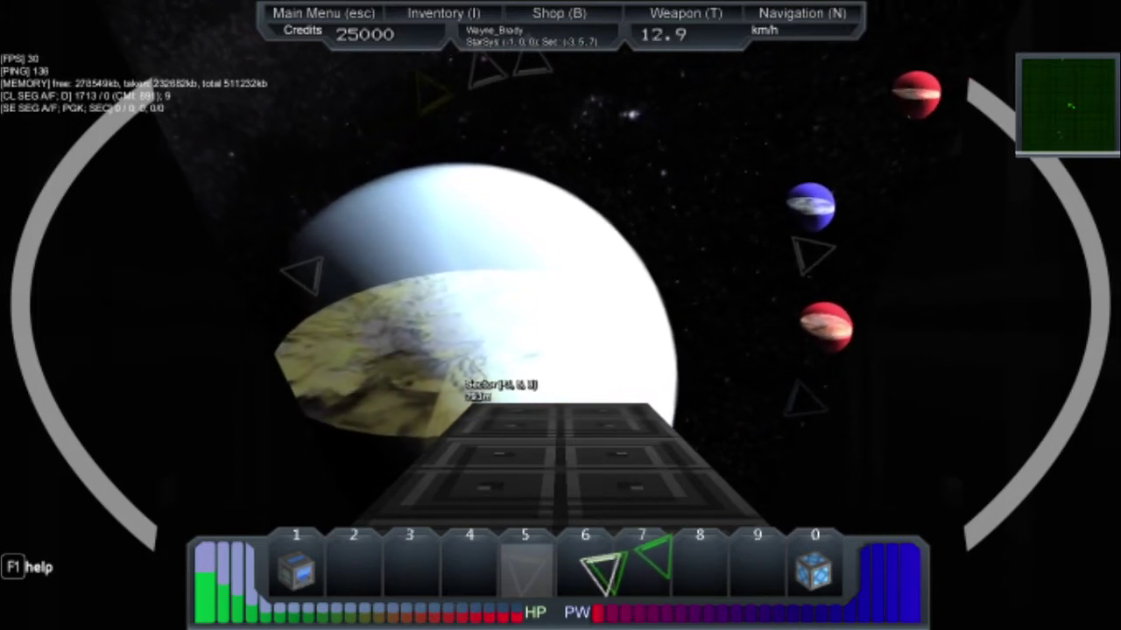
# - Glance at the Navigation and faction panels, then close them
pyautogui.press('n')
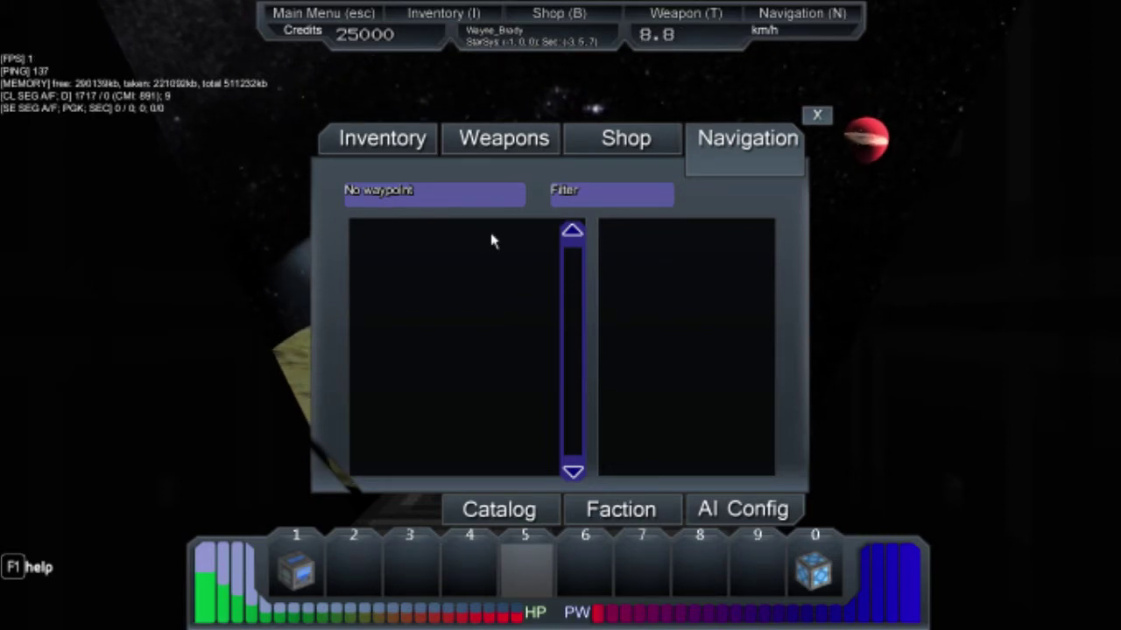
pyautogui.press('h')
pyautogui.press('Escape')
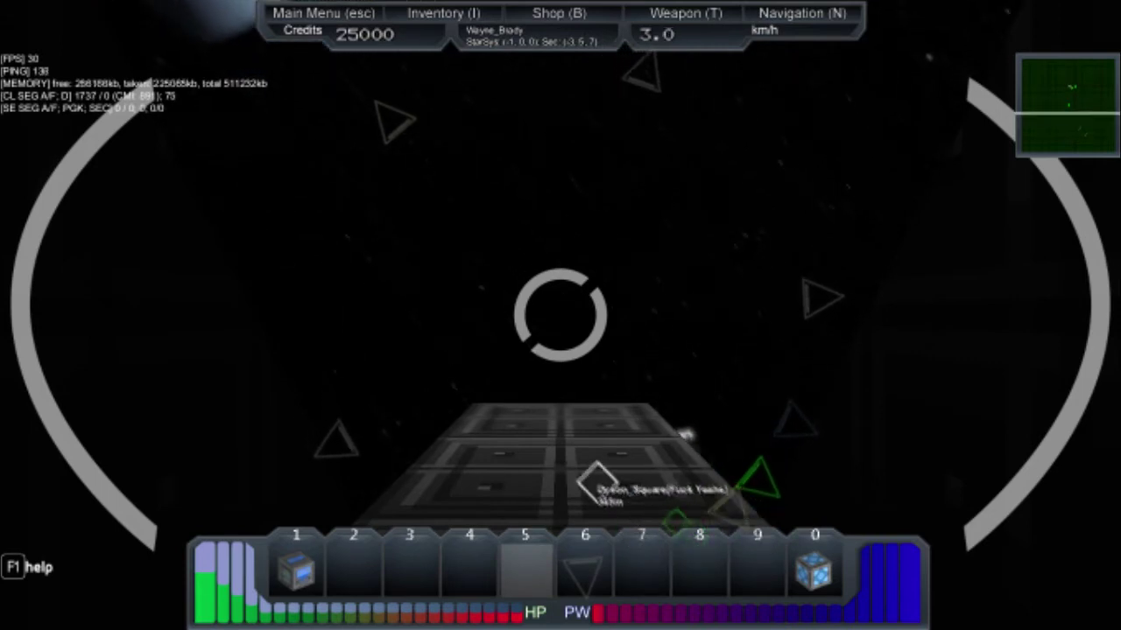
# - Close in on Dyson_Square's grey plate to about 170 m and reopen Navigation
pyautogui.press('w')
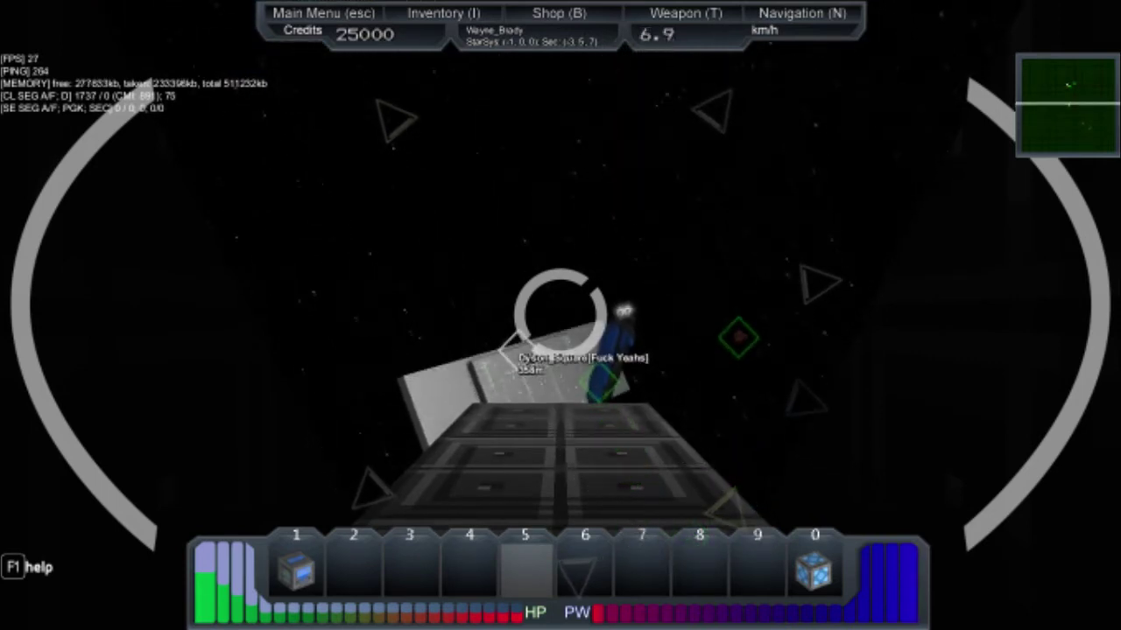
pyautogui.press('w')
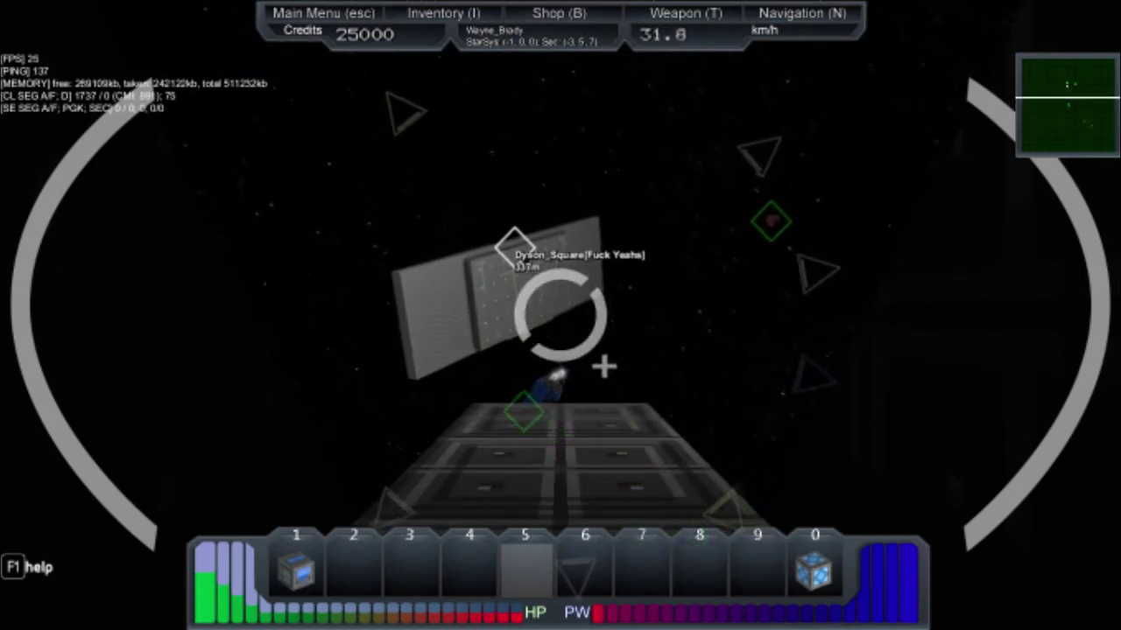
pyautogui.press('w')
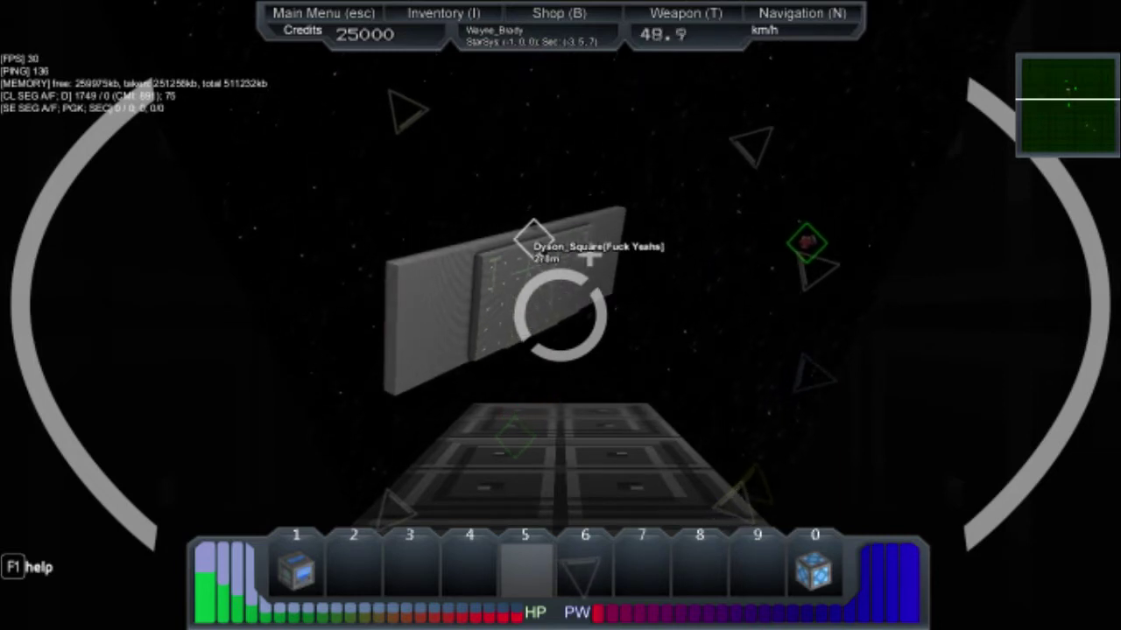
pyautogui.press('s')
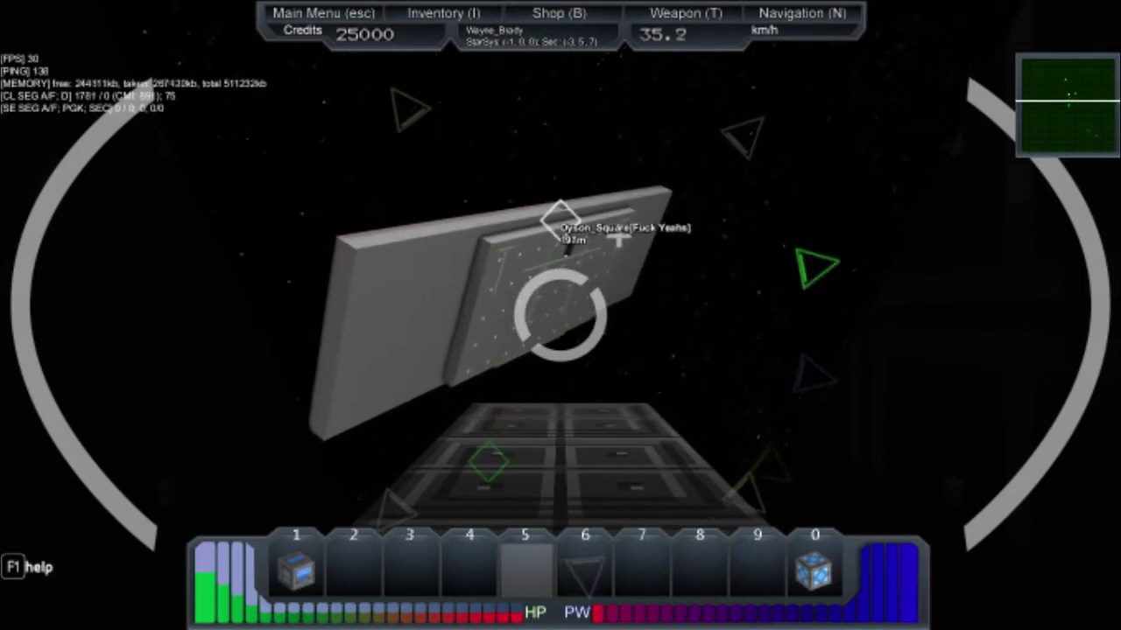
pyautogui.press('s')
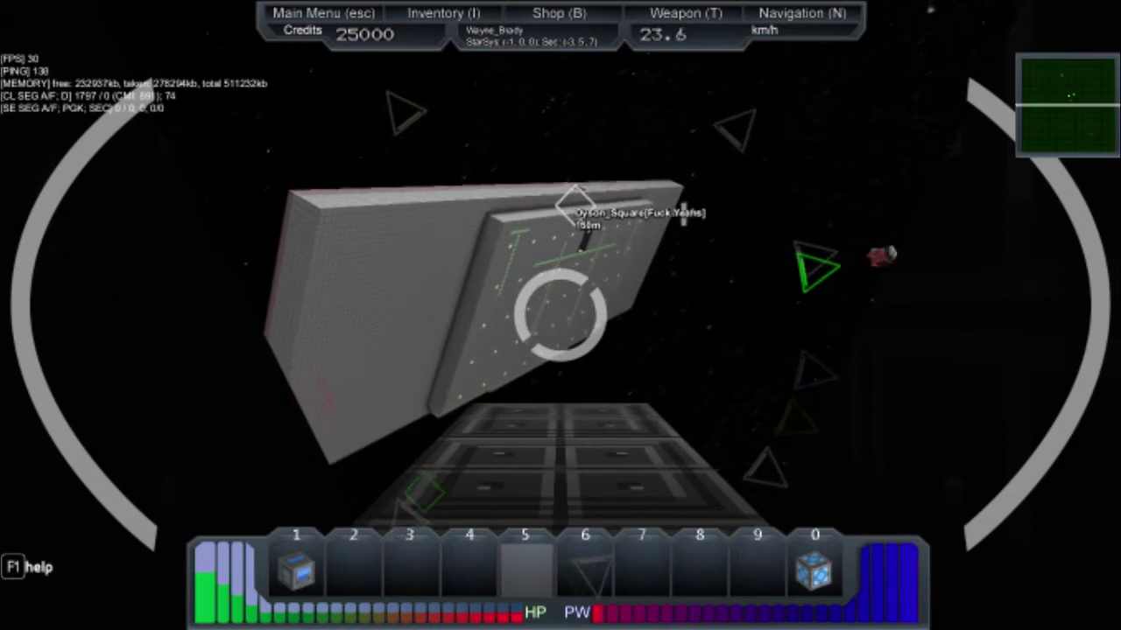
pyautogui.moveTo(560, 316); pyautogui.dragTo(561, 316)
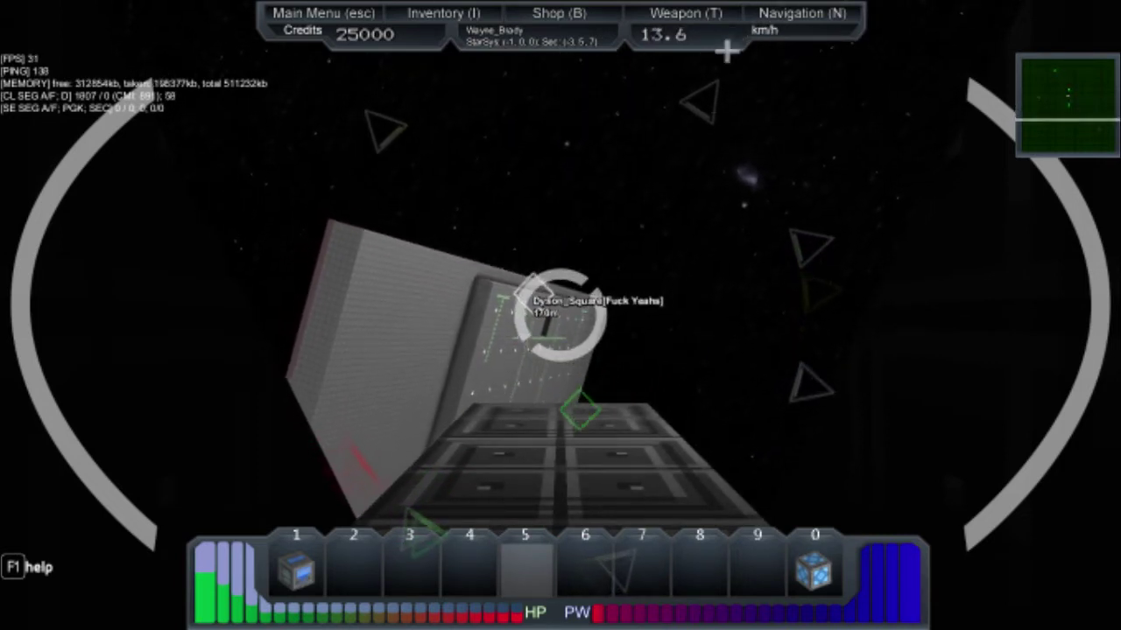
pyautogui.press('n')
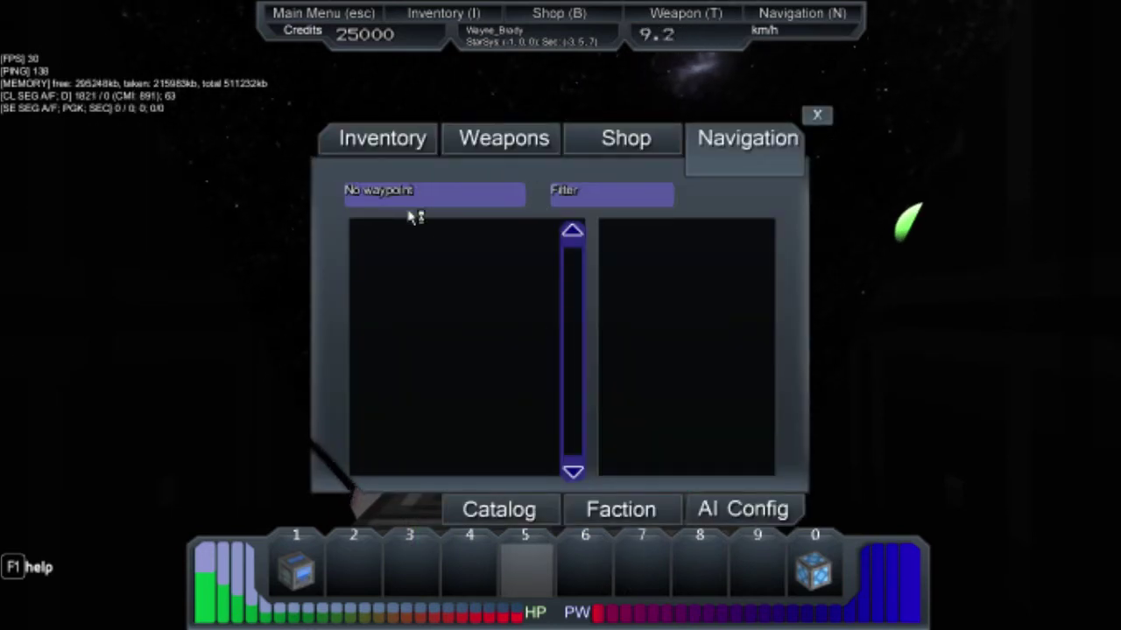
# - Browse the panel's ship catalog, faction list and AI configuration pages
pyautogui.click(516, 512)
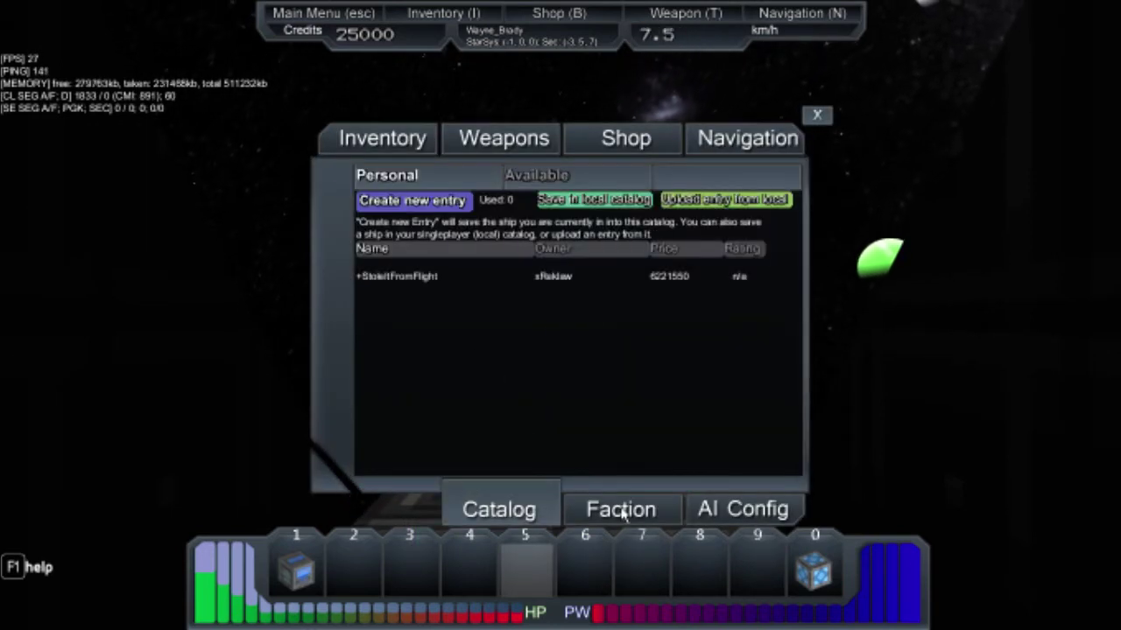
pyautogui.click(622, 512)
pyautogui.click(743, 510)
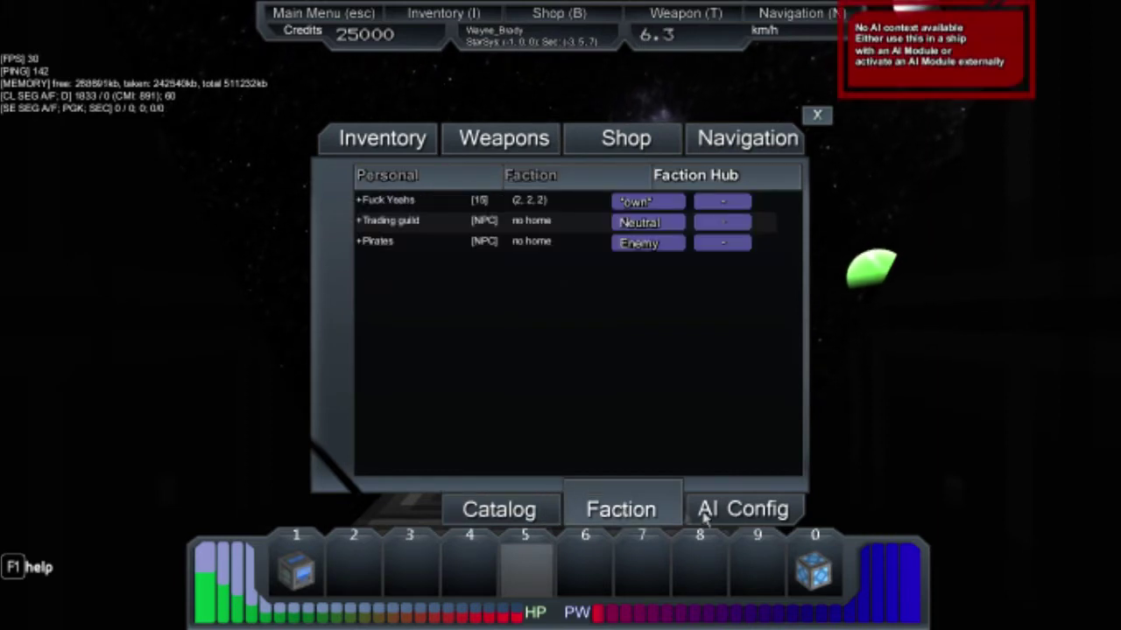
pyautogui.click(525, 510)
# - Mark a Turret(Pirates) entry as navigation target and return to flight facing sector (-4, 5, 8)
pyautogui.click(709, 145)
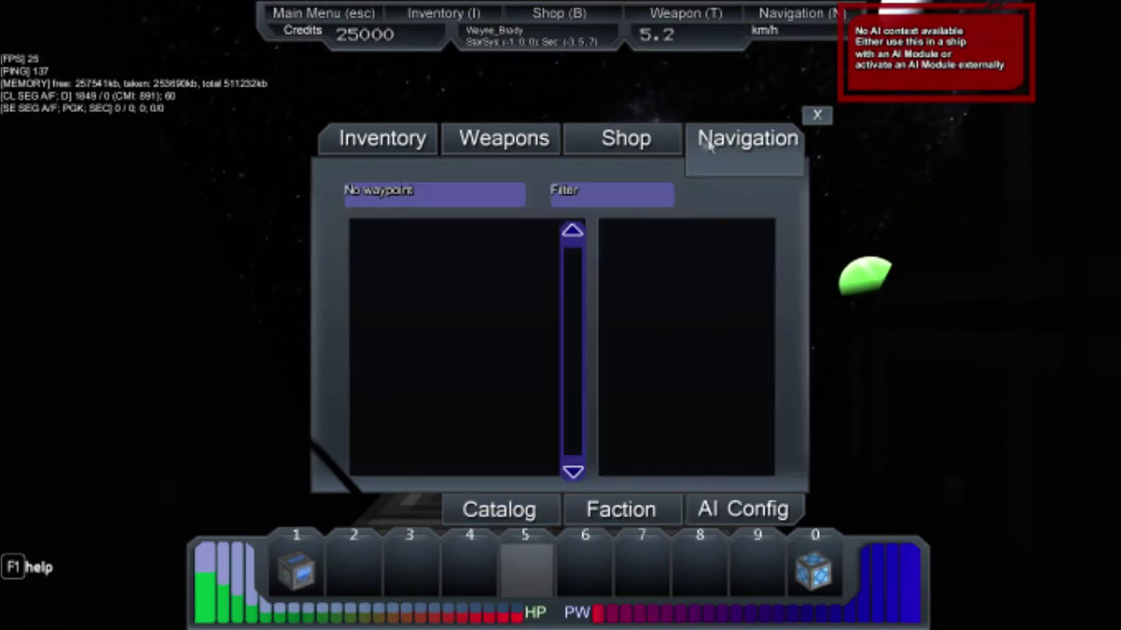
pyautogui.click(625, 138)
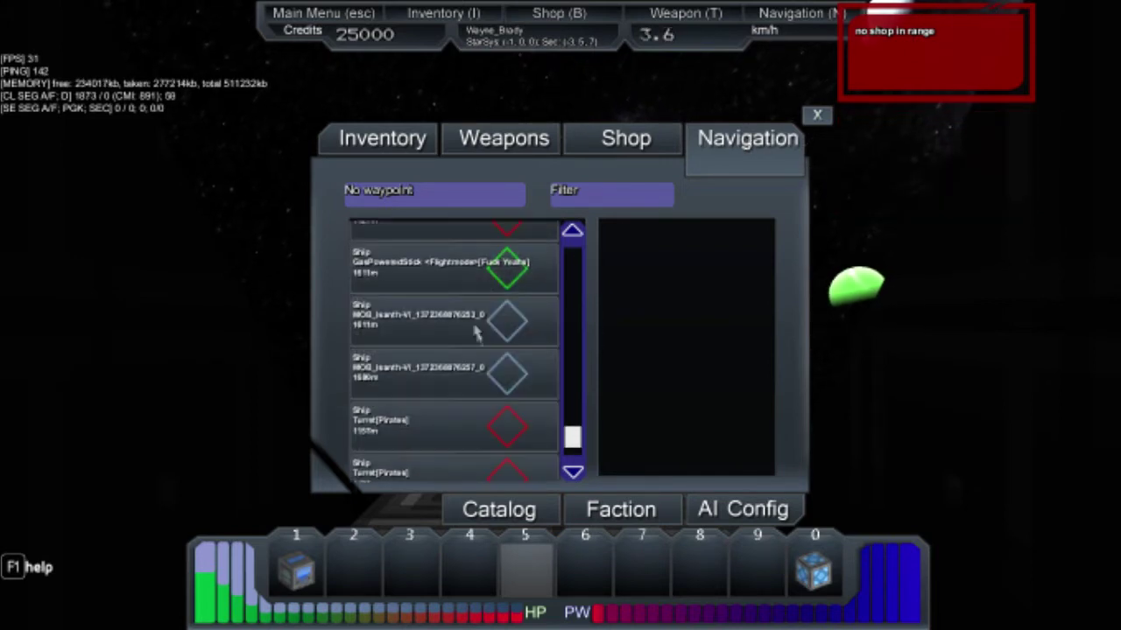
pyautogui.moveTo(573, 437); pyautogui.dragTo(578, 412)
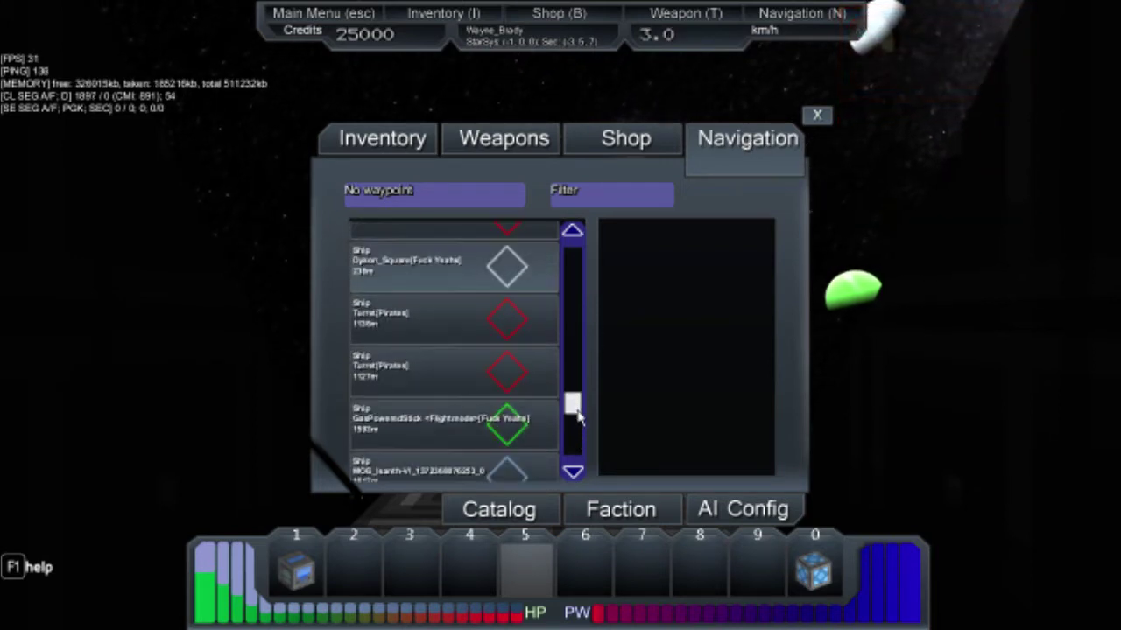
pyautogui.click(465, 337)
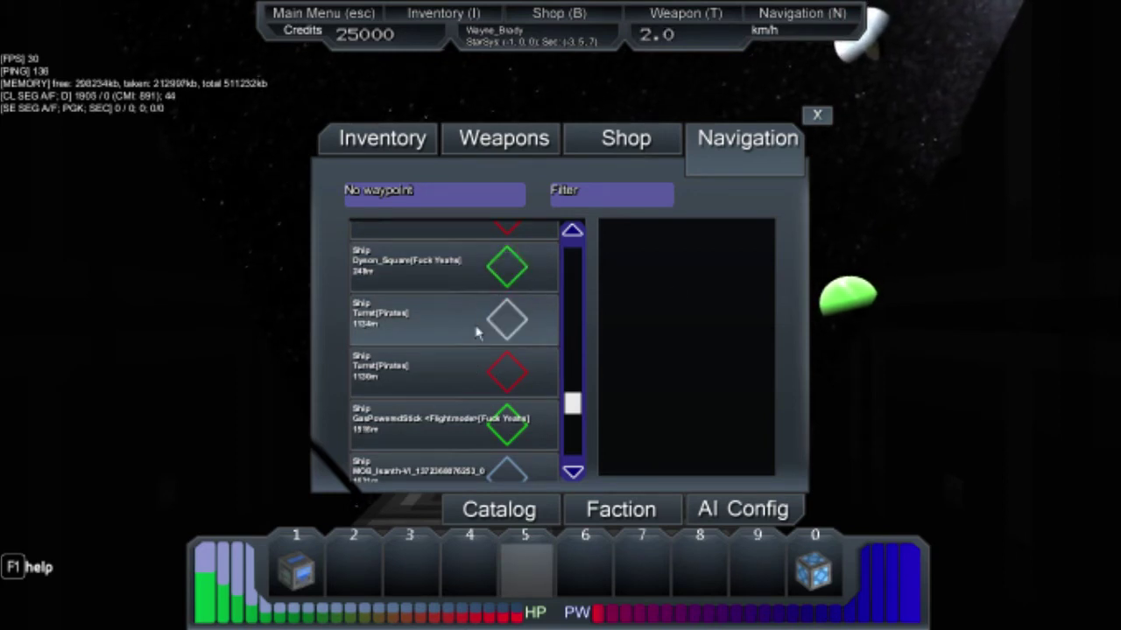
pyautogui.scroll(2, 478, 332)
pyautogui.click(817, 115)
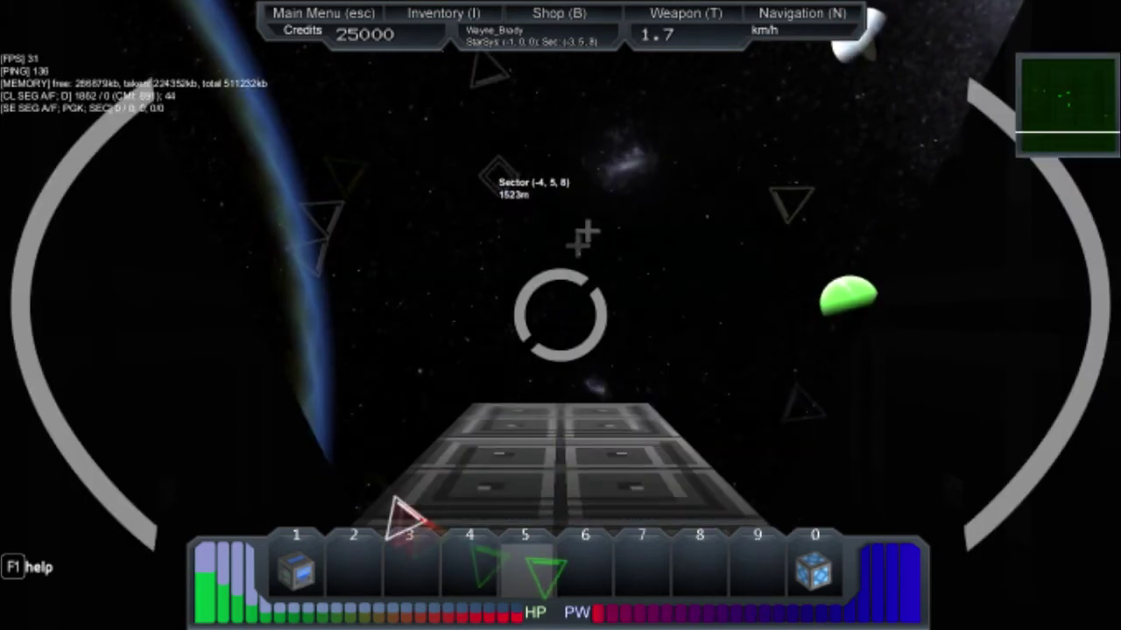
pyautogui.moveTo(560, 315); pyautogui.dragTo(561, 263)
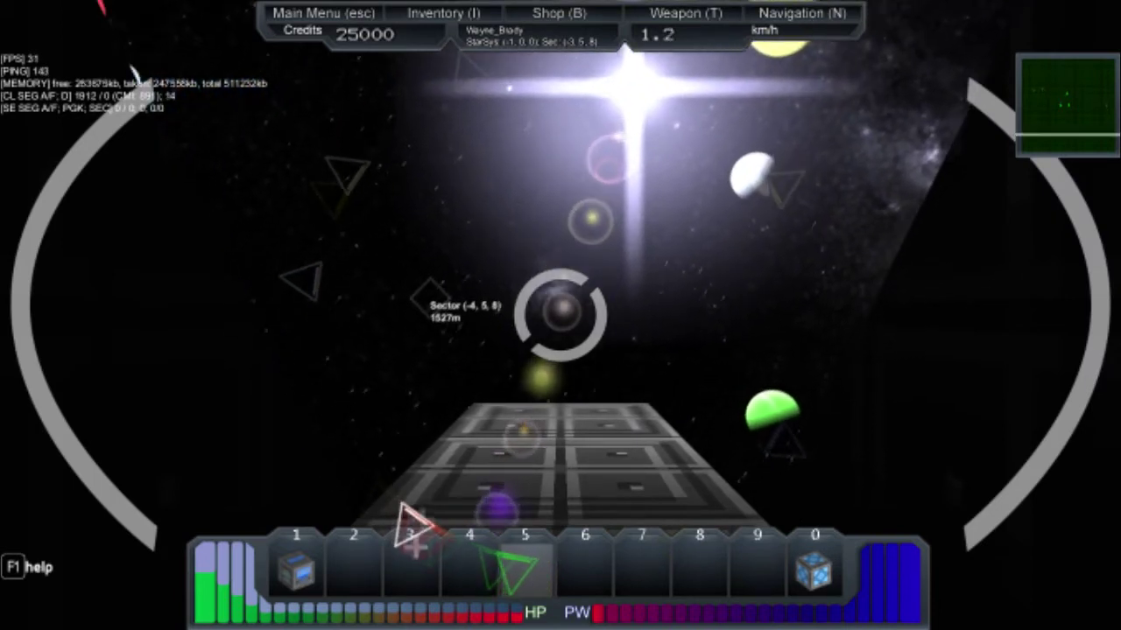
# - Turn away from the star and thrust toward the wrecked pirate station
pyautogui.moveTo(561, 316); pyautogui.dragTo(561, 367)
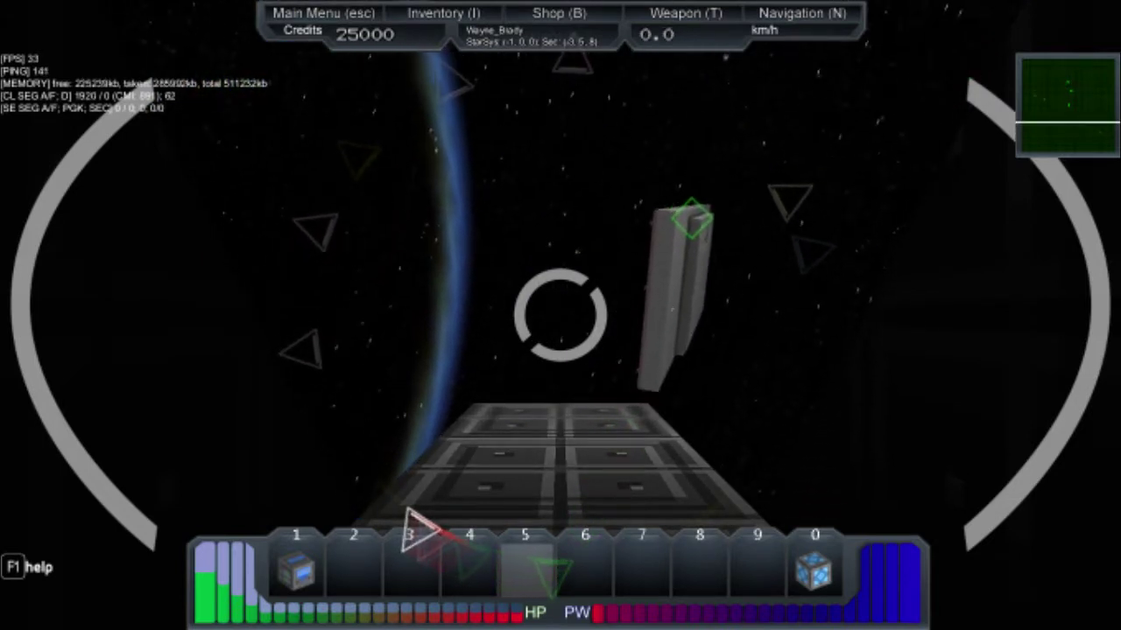
pyautogui.press('w')
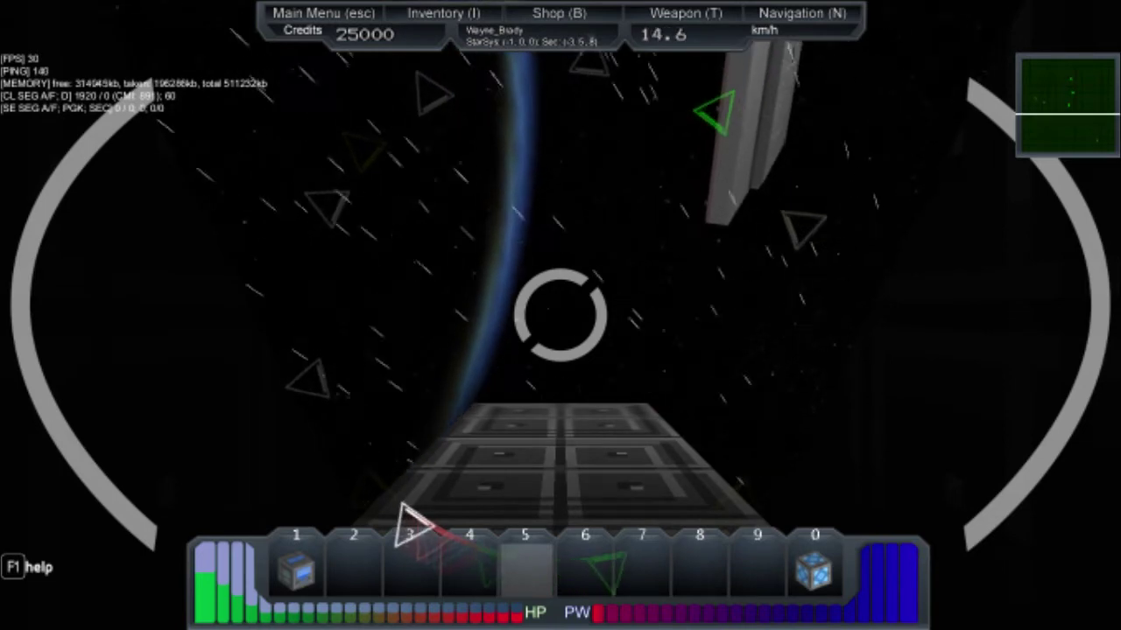
pyautogui.press('w')
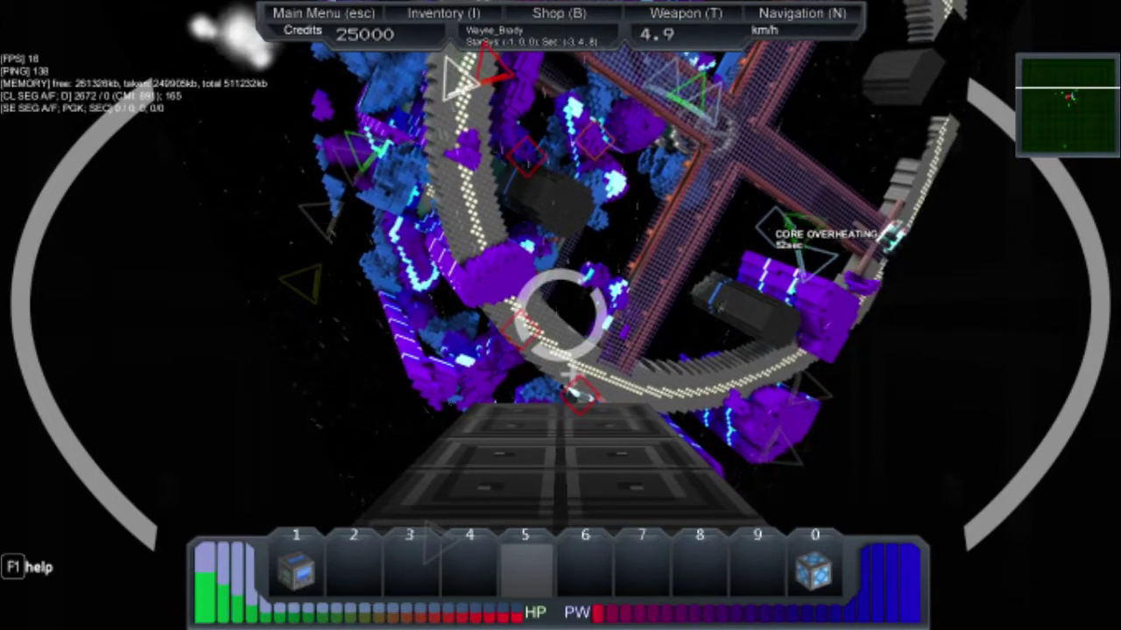
# - Ready hotbar slot 1 and approach the ring wreck, braking almost to a stop
pyautogui.press('1')
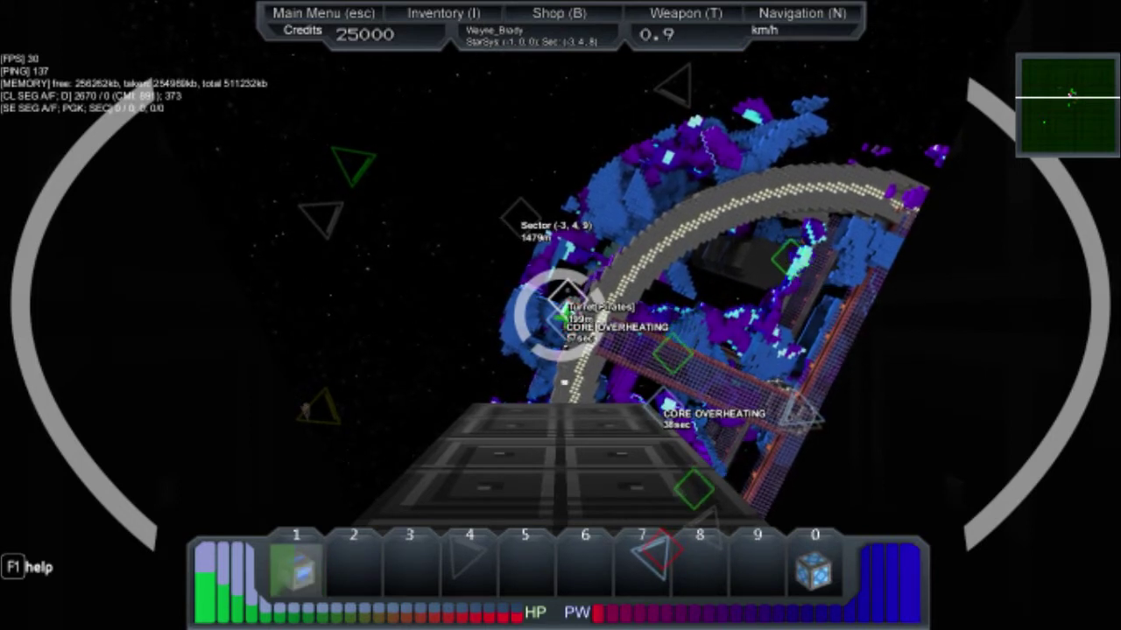
pyautogui.press('w')
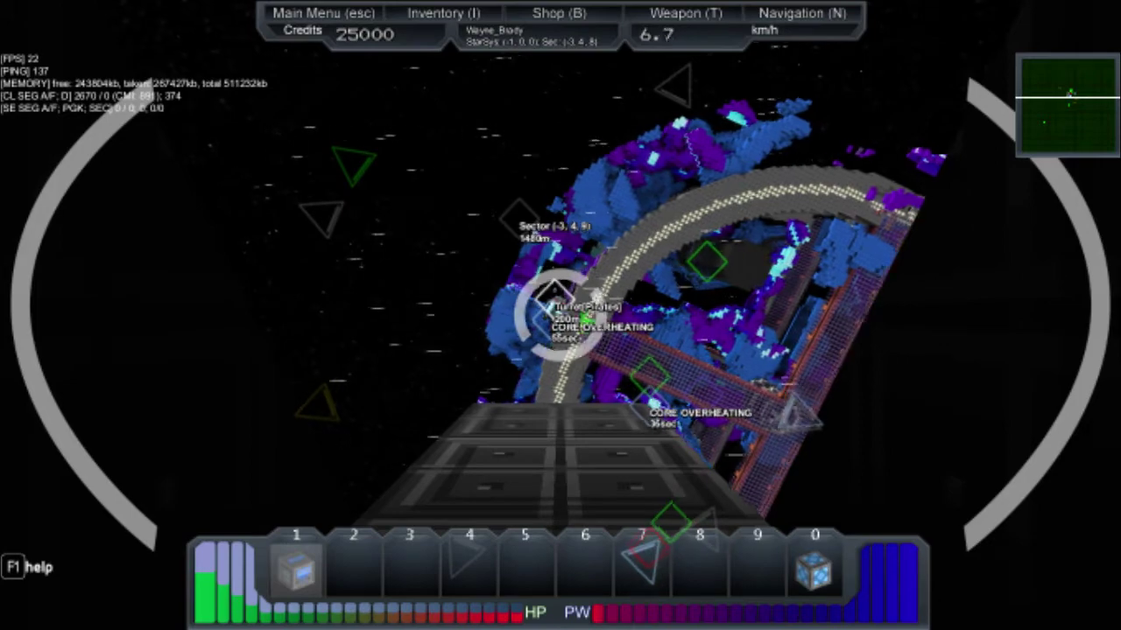
pyautogui.press('w')
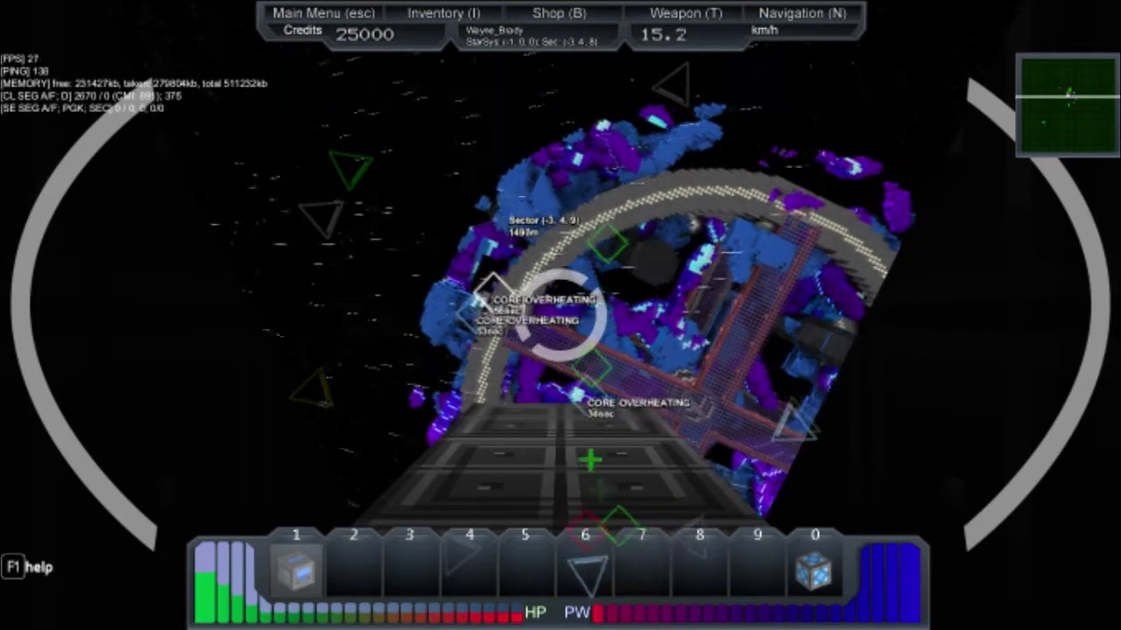
pyautogui.press('s')
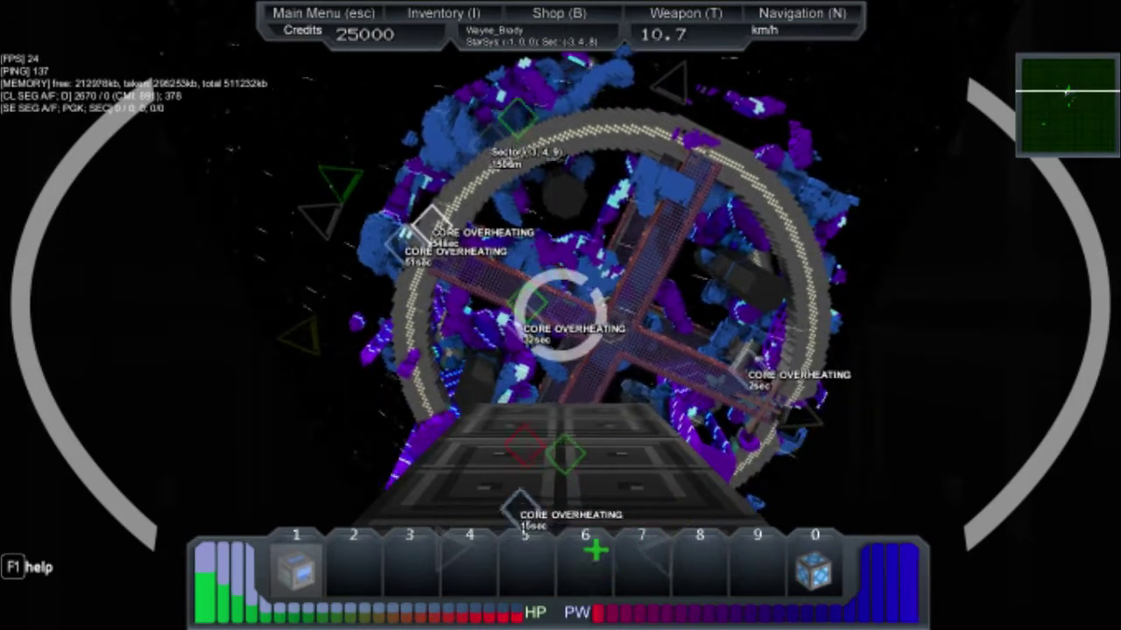
pyautogui.press('w')
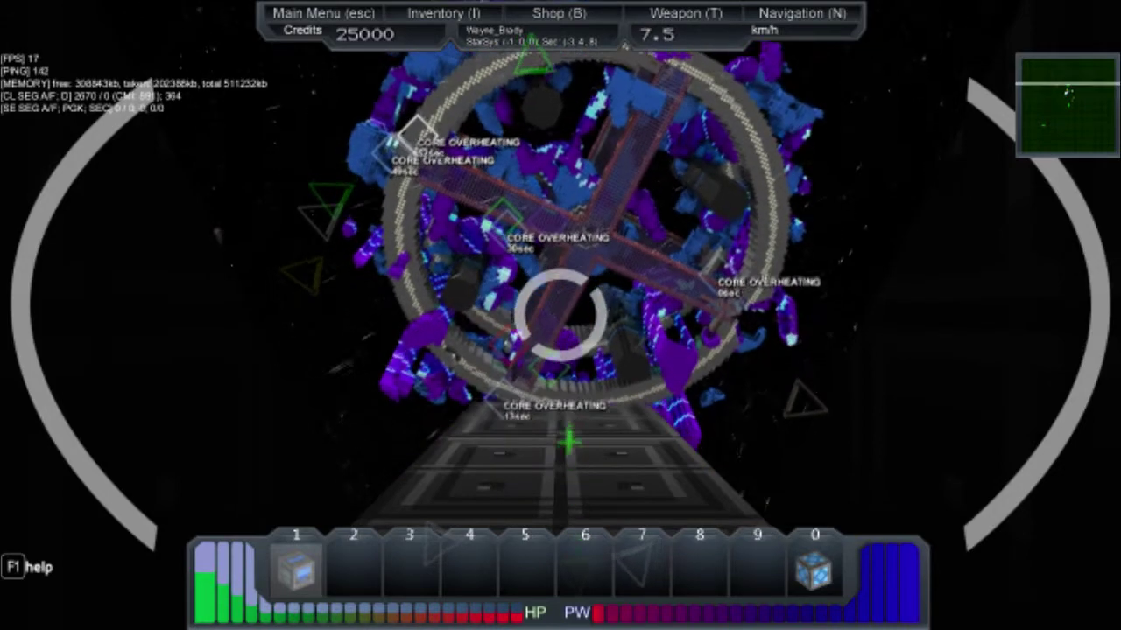
pyautogui.press('s')
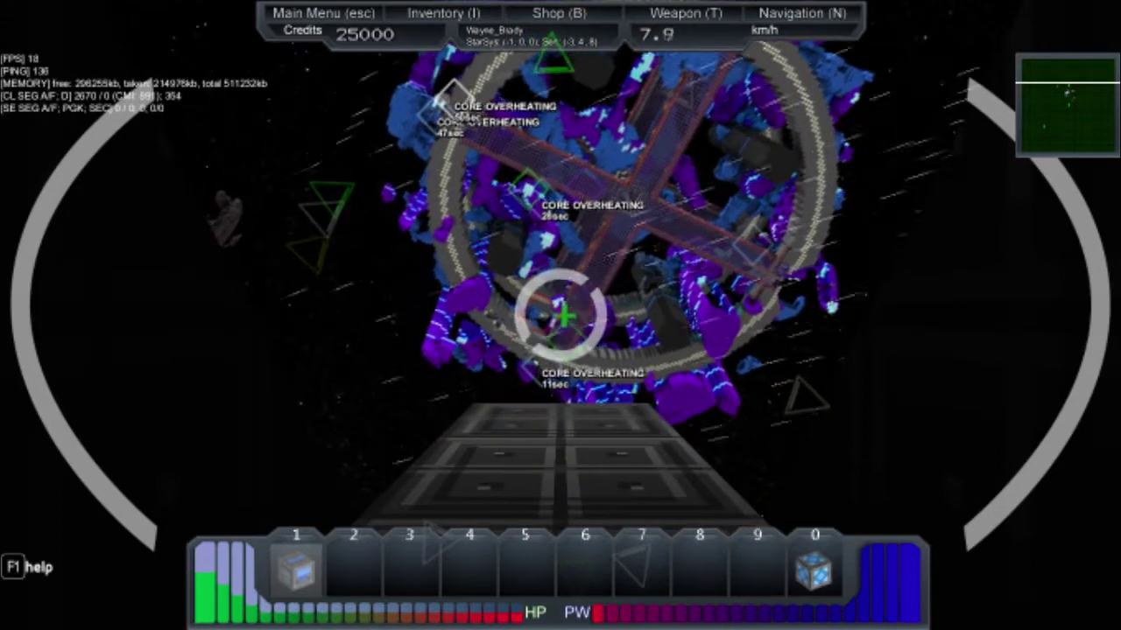
pyautogui.press('s')
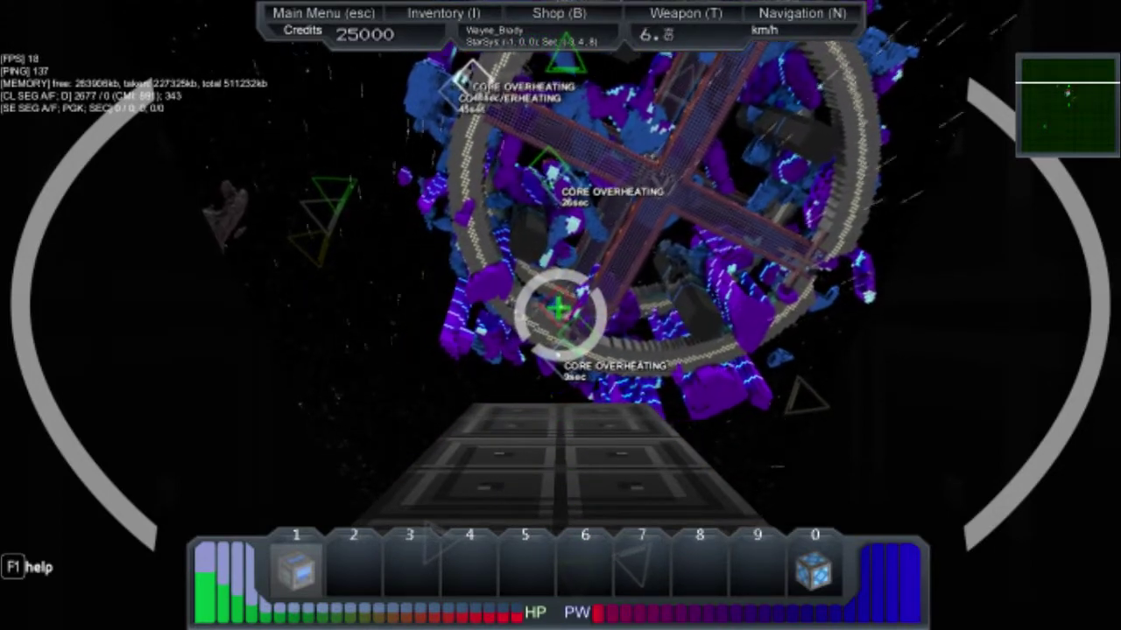
pyautogui.press('s')
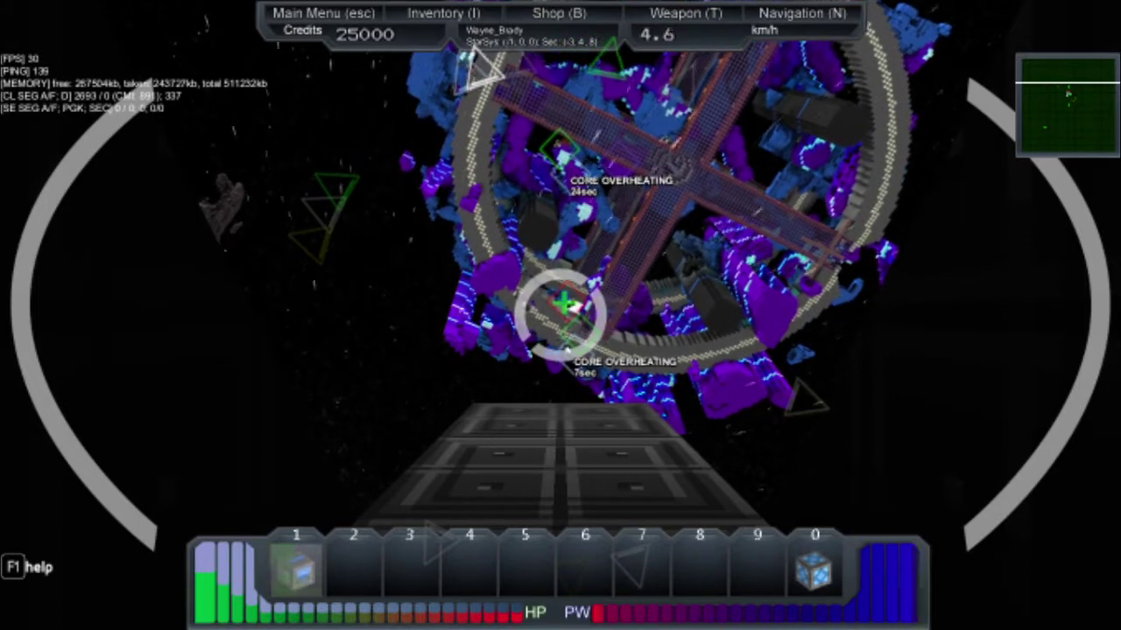
pyautogui.press('s')
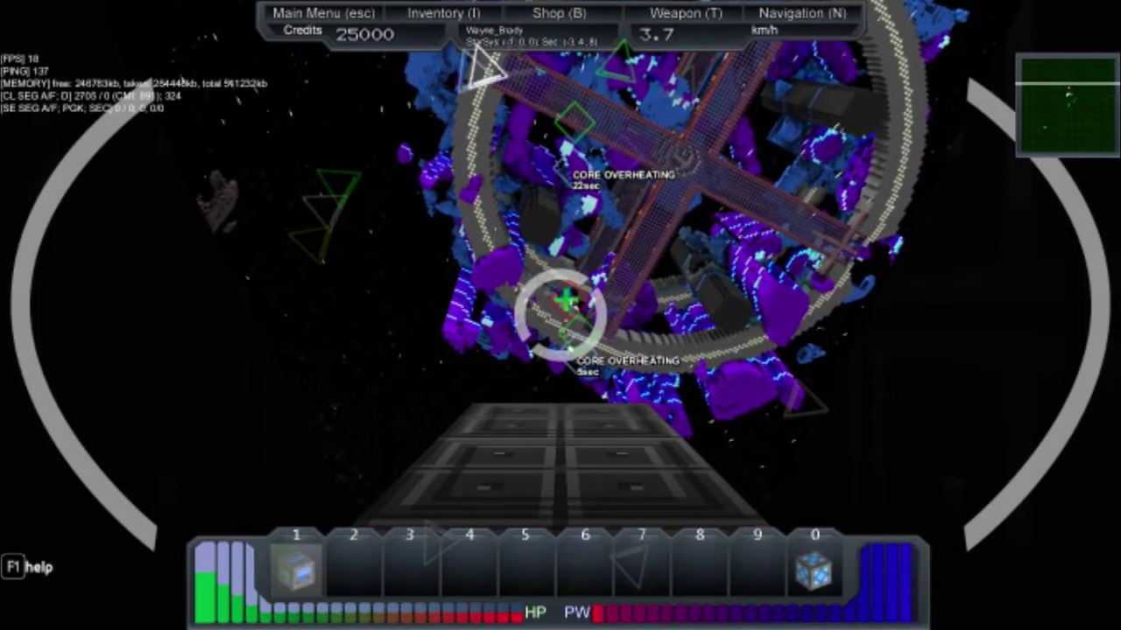
pyautogui.press('s')
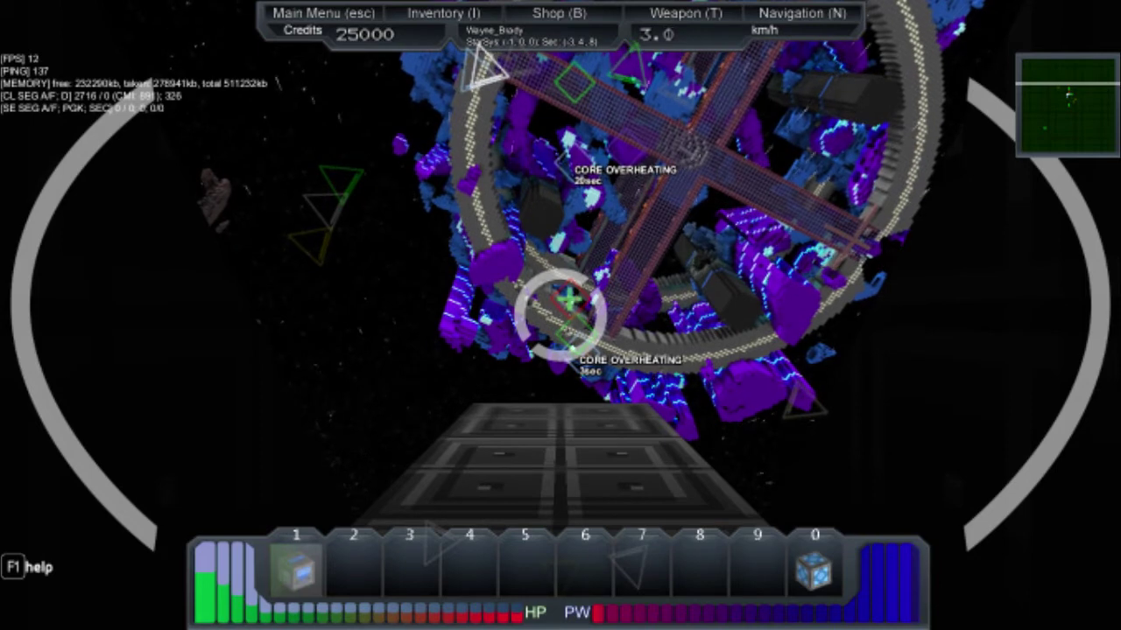
# - Reselect slot 1, nudge closer to the wreck and exit the ship on foot
pyautogui.press('1')
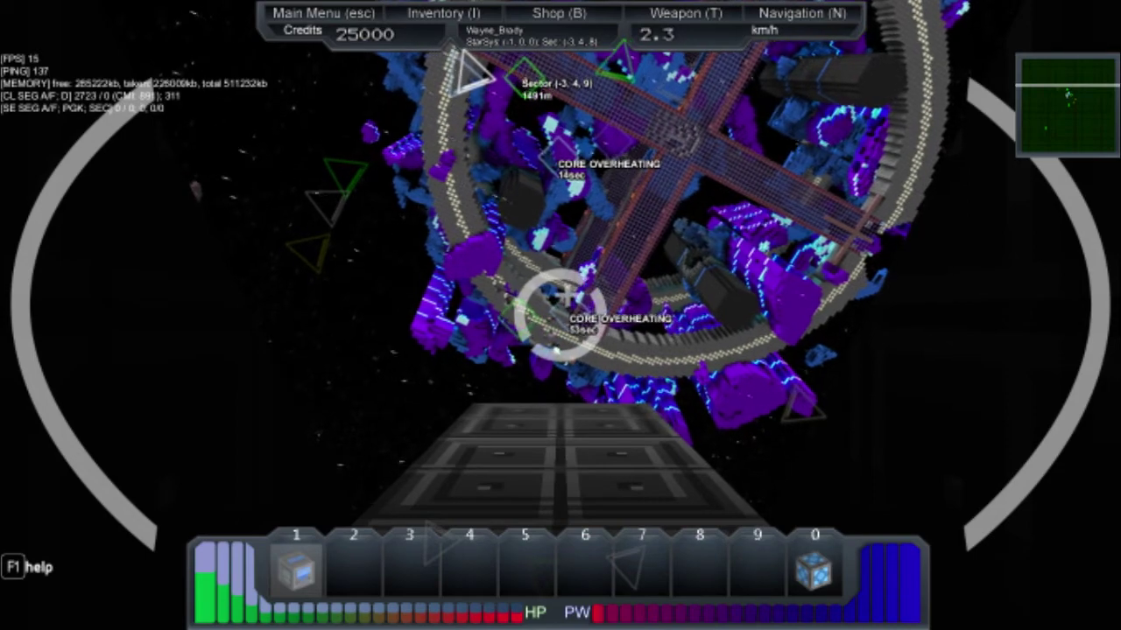
pyautogui.press('w')
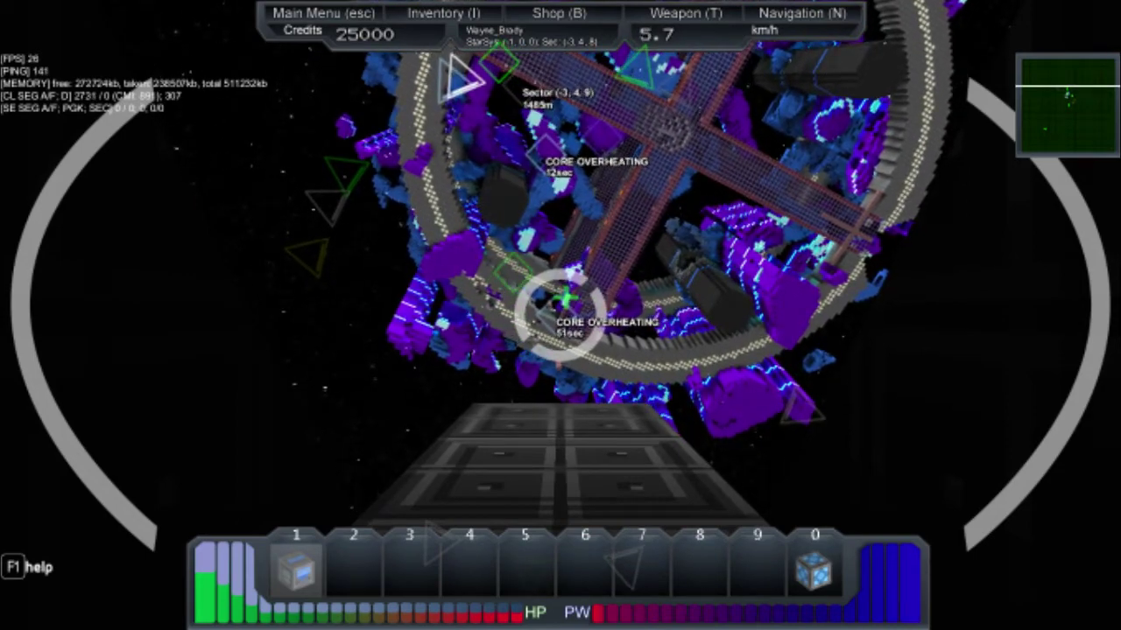
pyautogui.press('r')
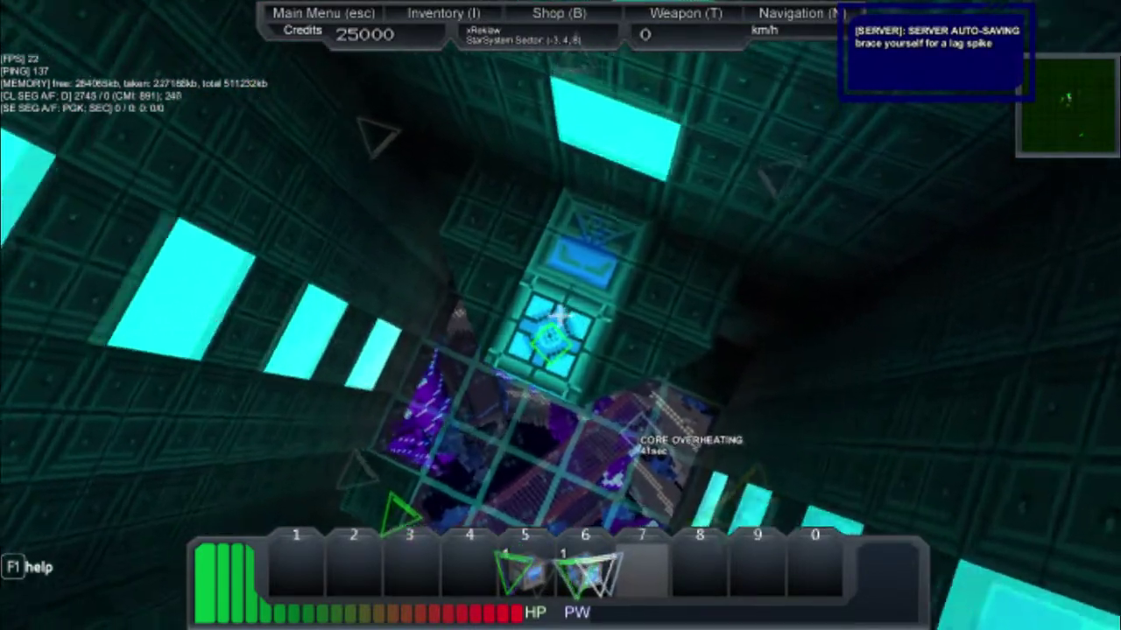
# - Use R to head out on foot into the red-and-black station wreck
pyautogui.press('r')
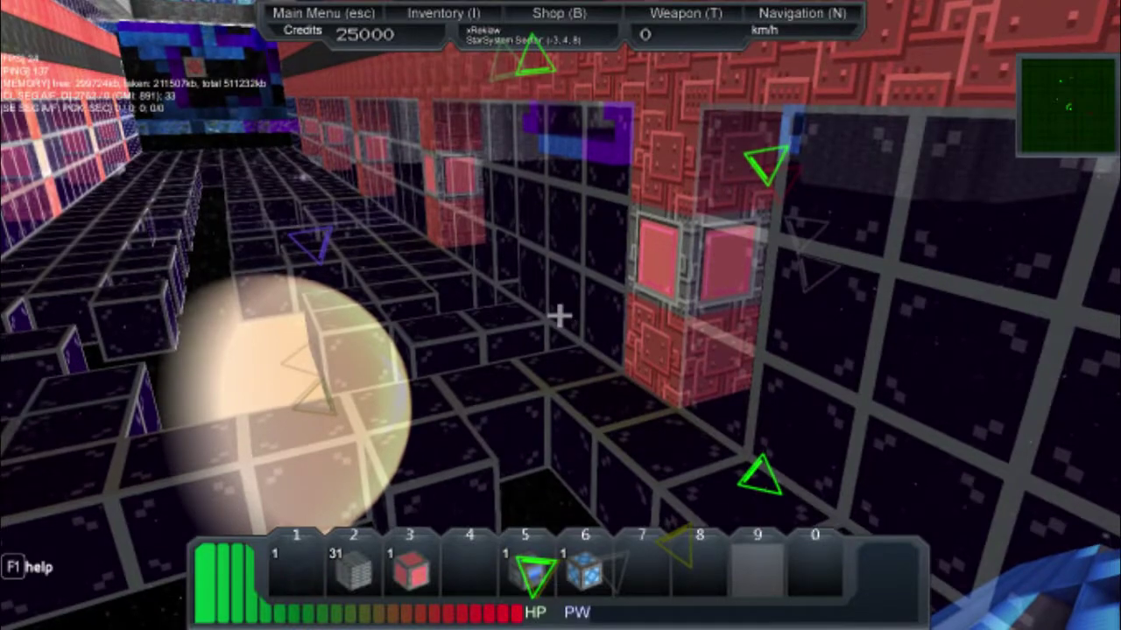
# - With slot 3 selected, salvage three wreck blocks, including a red light, then ready slot 4
pyautogui.press('3')
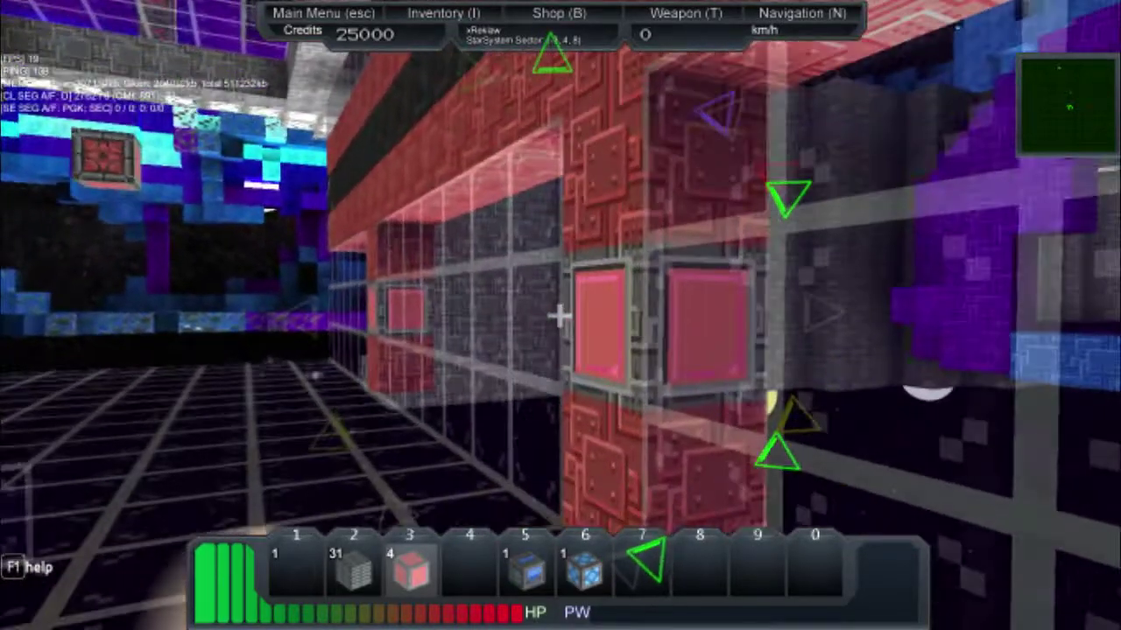
pyautogui.rightClick(560, 315)
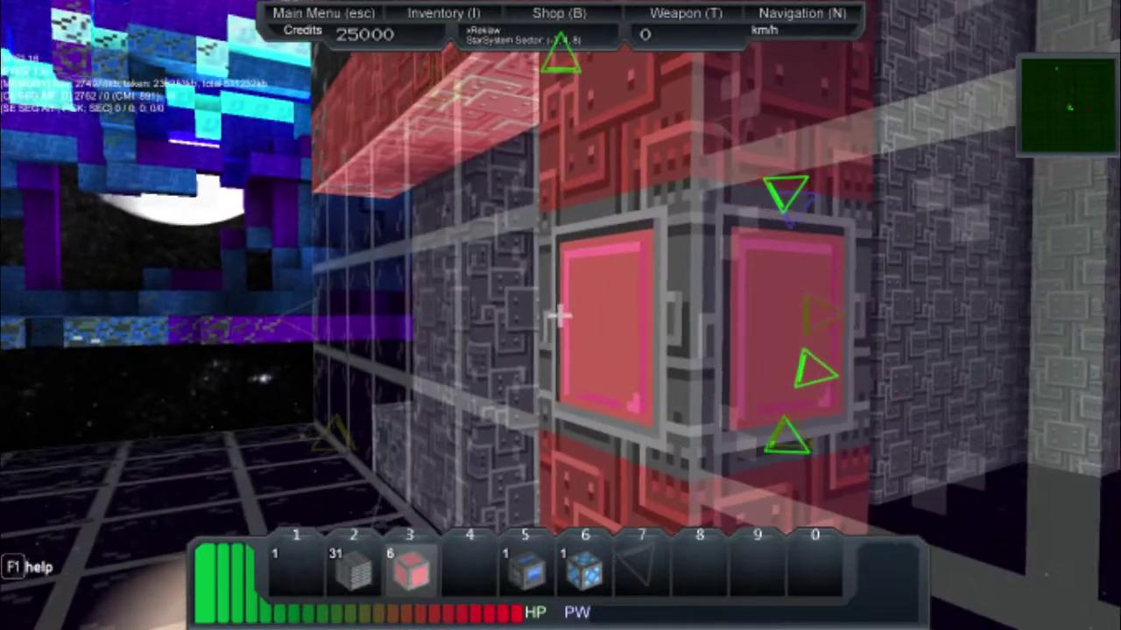
pyautogui.rightClick(560, 316)
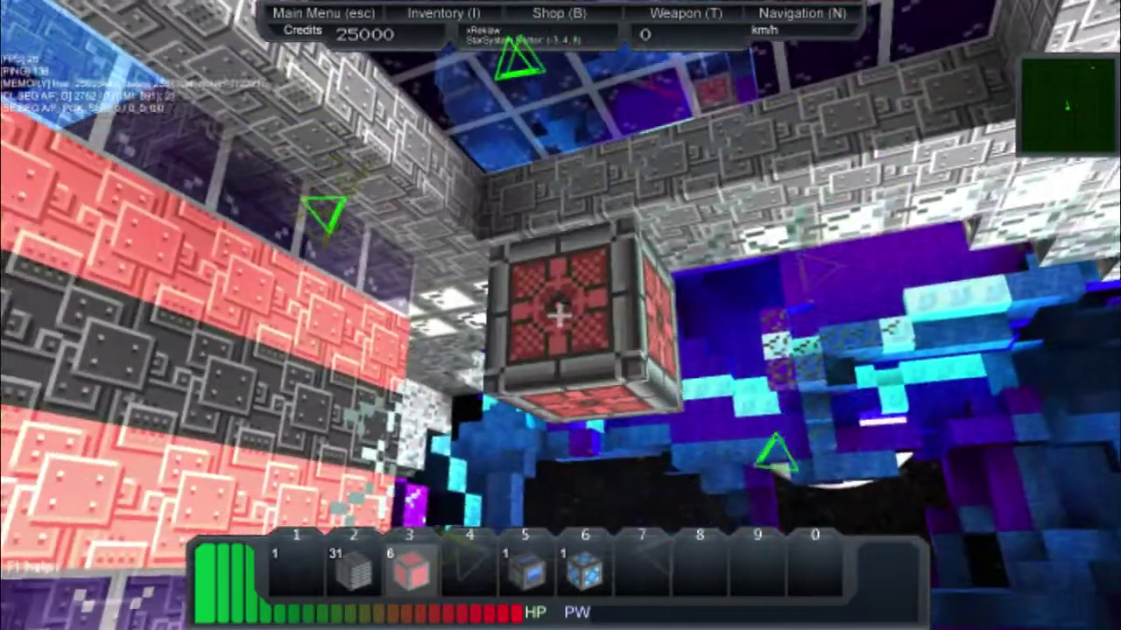
pyautogui.rightClick(561, 315)
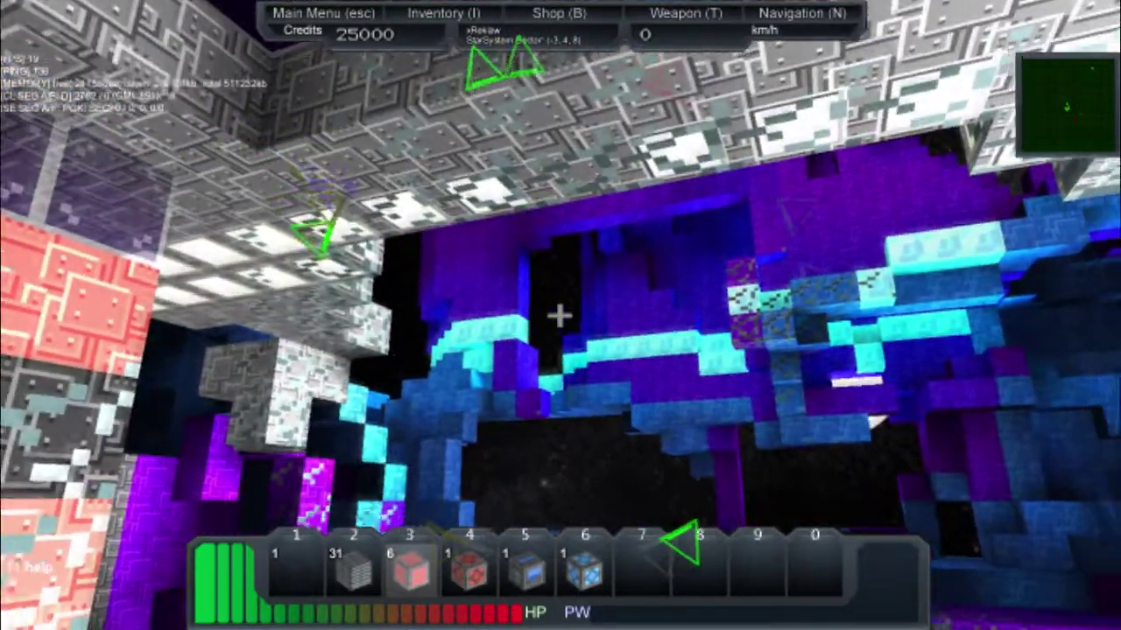
pyautogui.press('4')
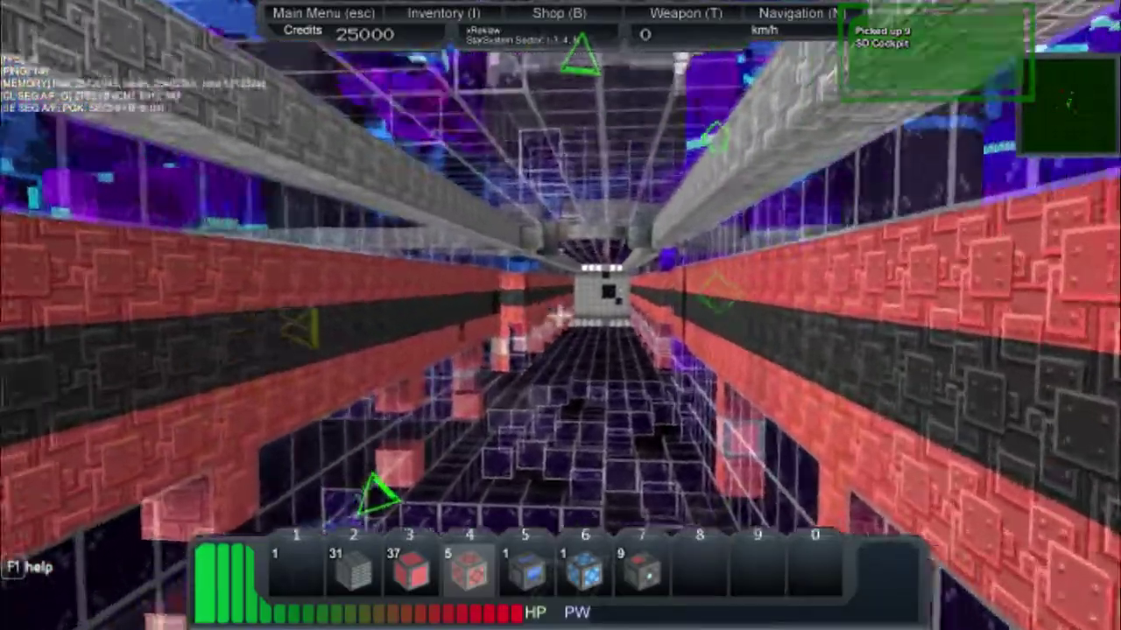
pyautogui.scroll(2, 560, 315)
pyautogui.scroll(2, 561, 315)
pyautogui.scroll(2, 560, 315)
pyautogui.scroll(1, 561, 315)
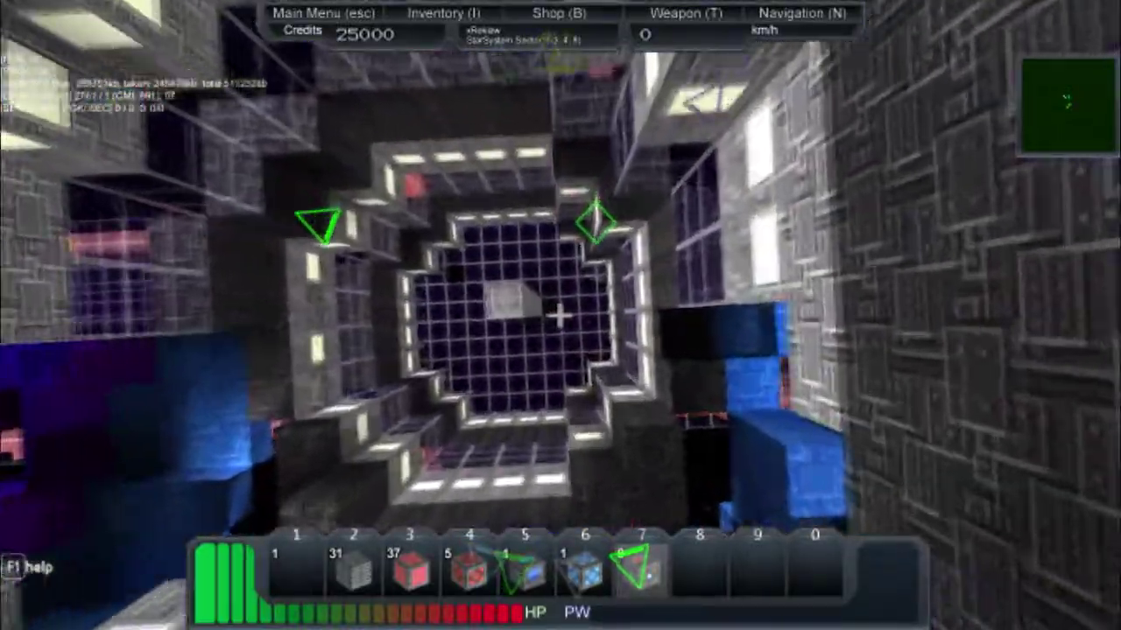
# - Walk down the corridor, break the grey grid-wall block and step into the gap
pyautogui.press('w')
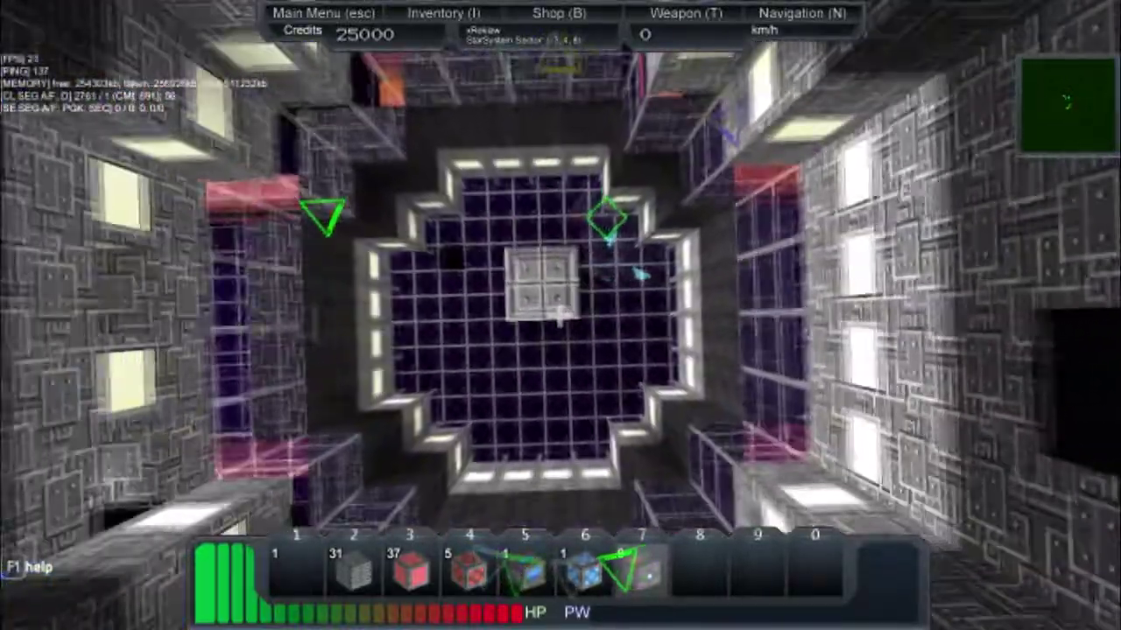
pyautogui.press('w')
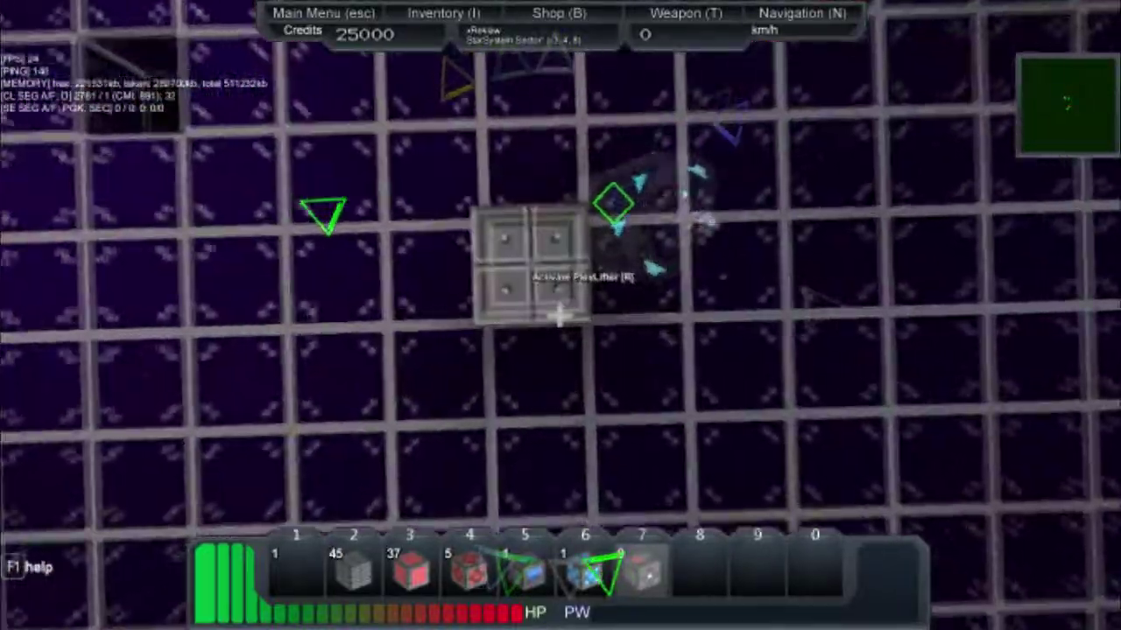
pyautogui.click(560, 315)
pyautogui.press('w')
# - Fly across open space, circle the ship's hull and enter the shaft by the PlexDoor
pyautogui.press('w')
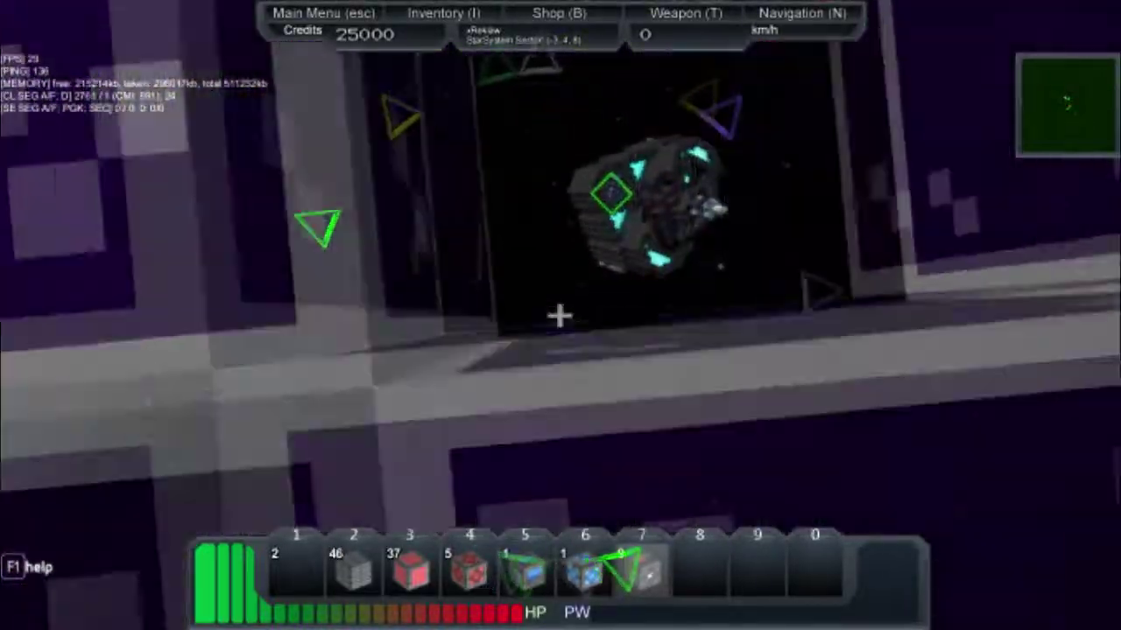
pyautogui.press('w')
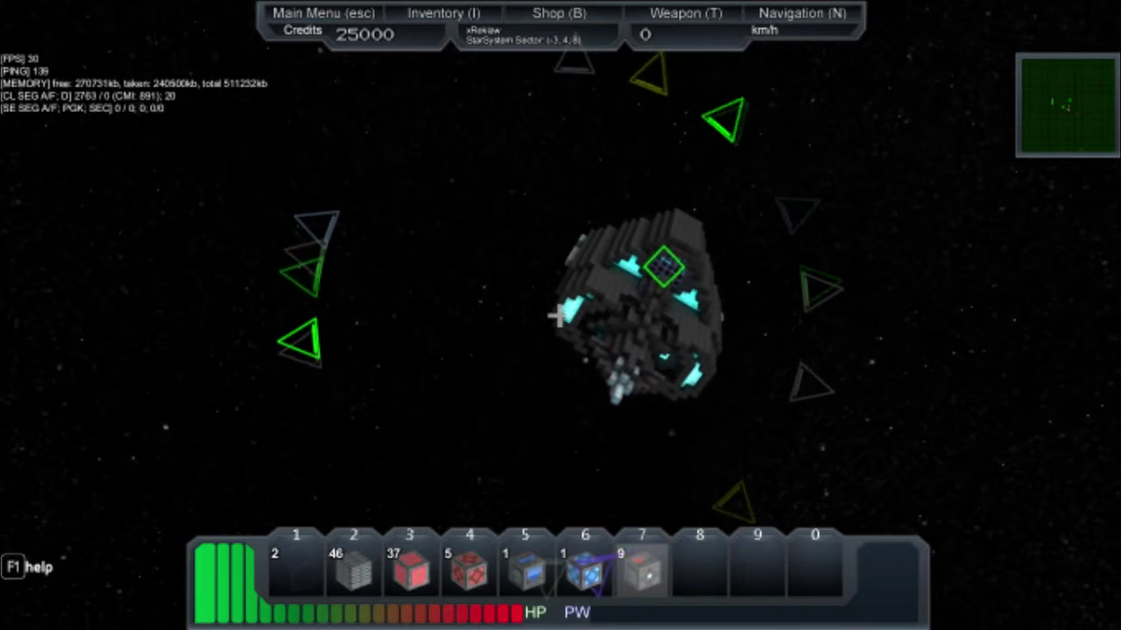
pyautogui.press('w')
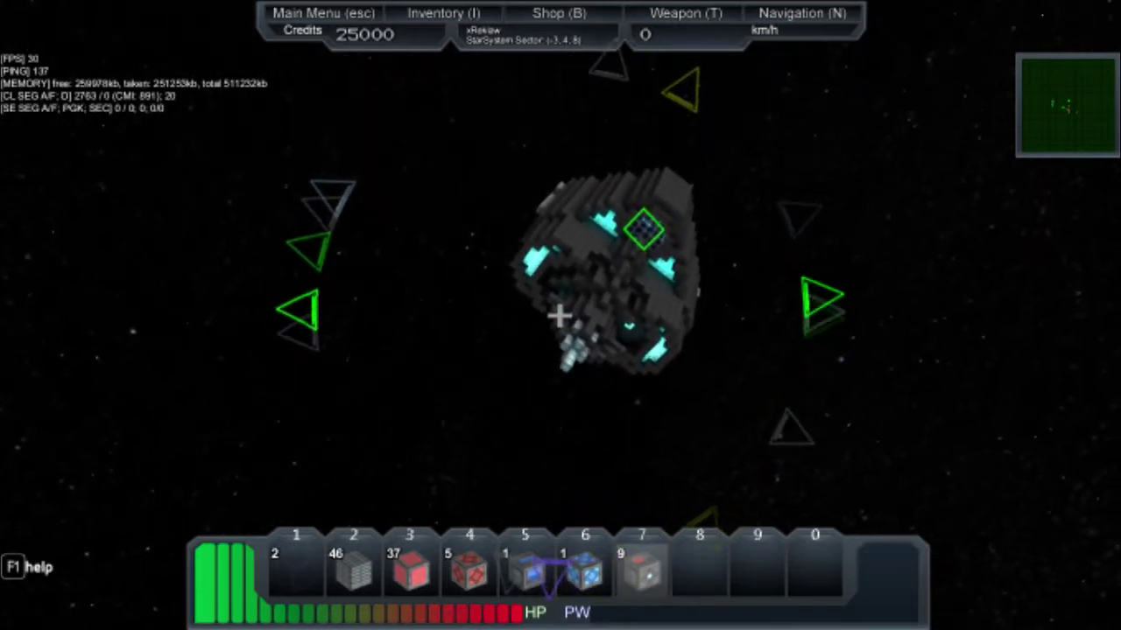
pyautogui.scroll(1, 560, 315)
pyautogui.scroll(-2, 560, 315)
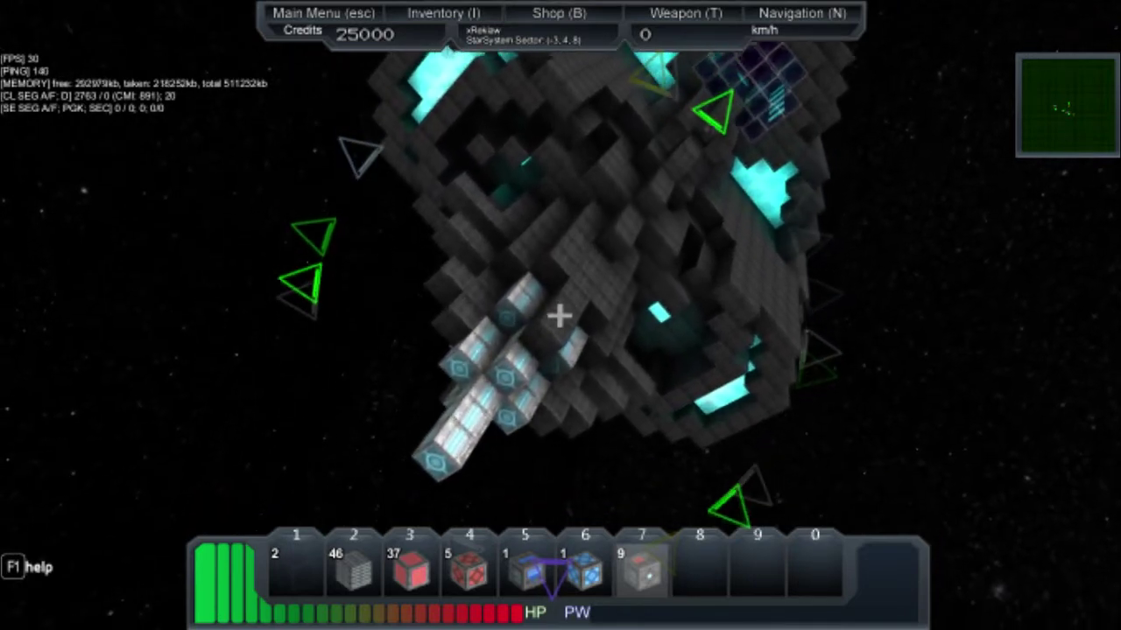
pyautogui.press('w')
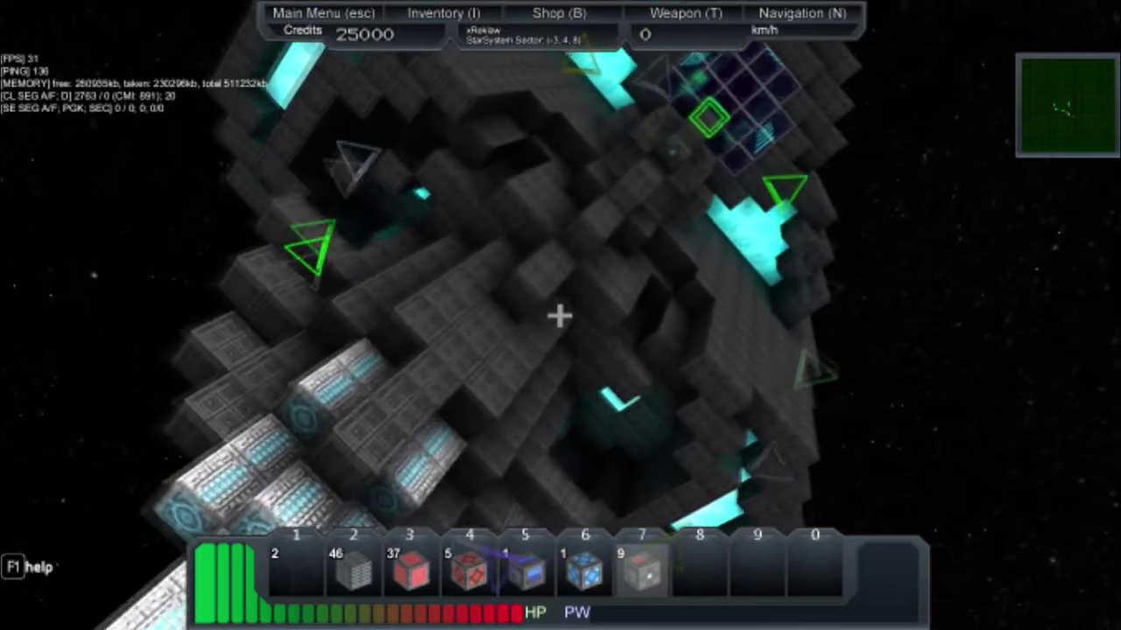
pyautogui.press('w')
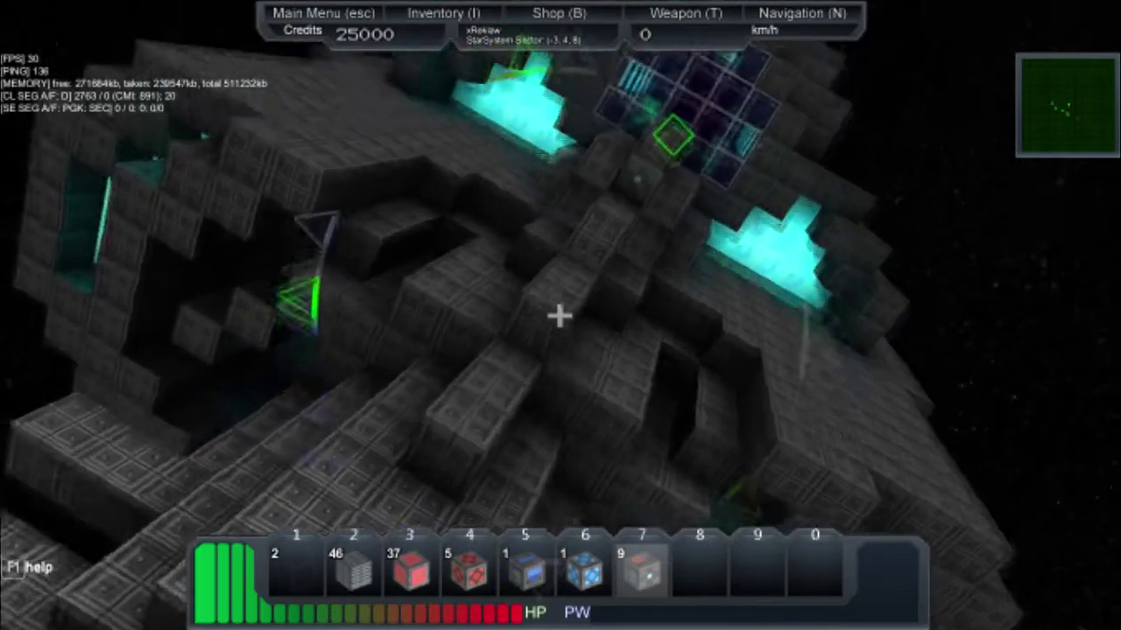
pyautogui.press('w')
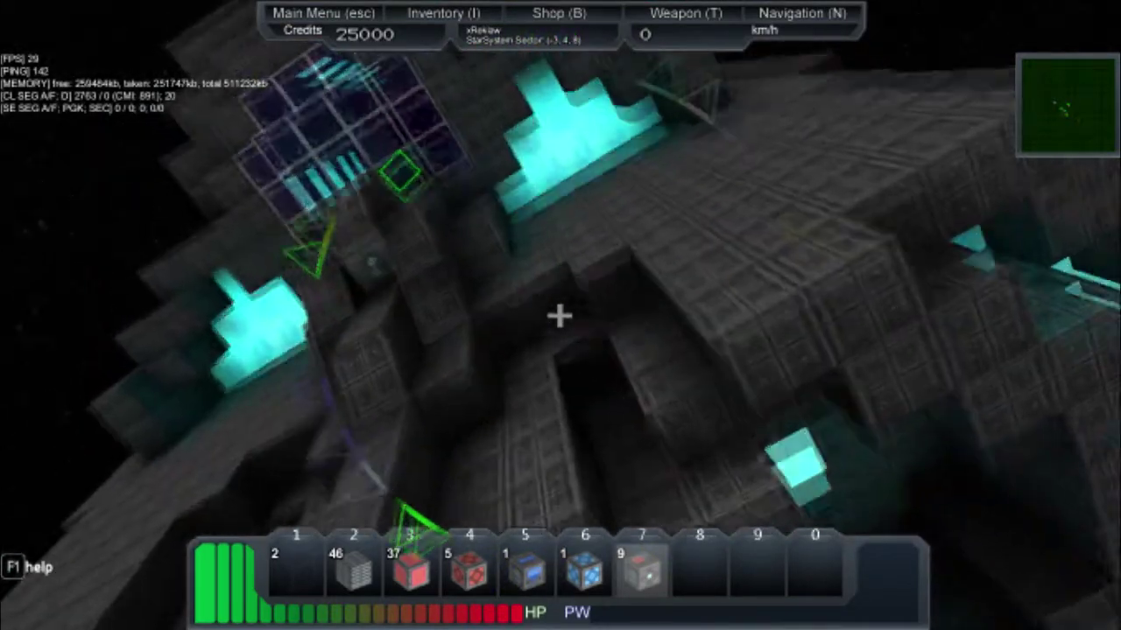
pyautogui.press('w')
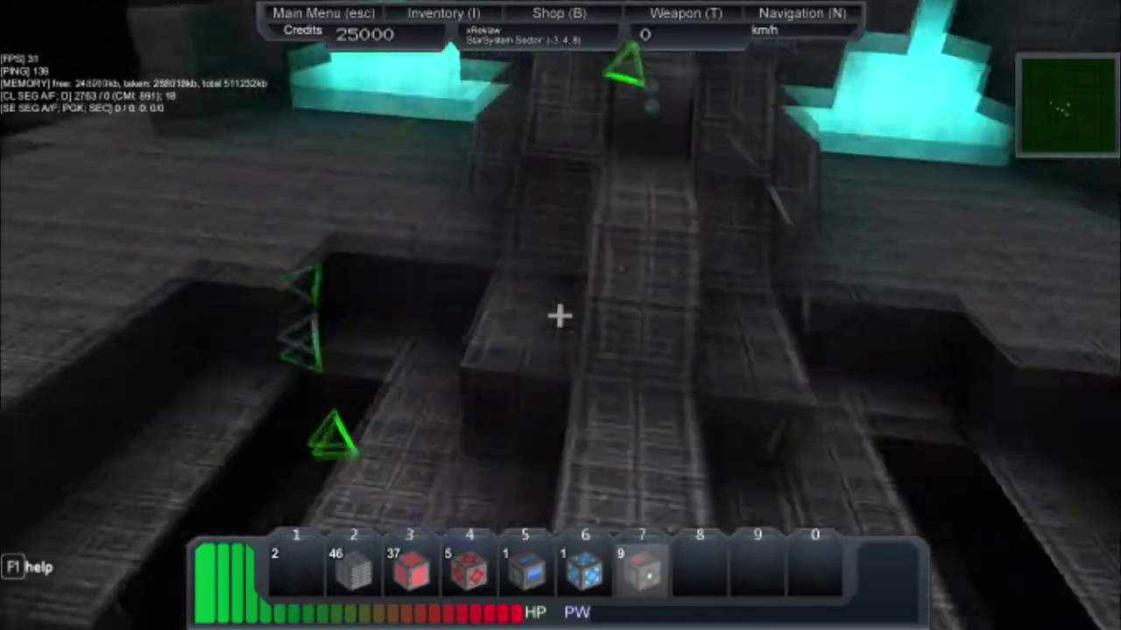
pyautogui.press('w')
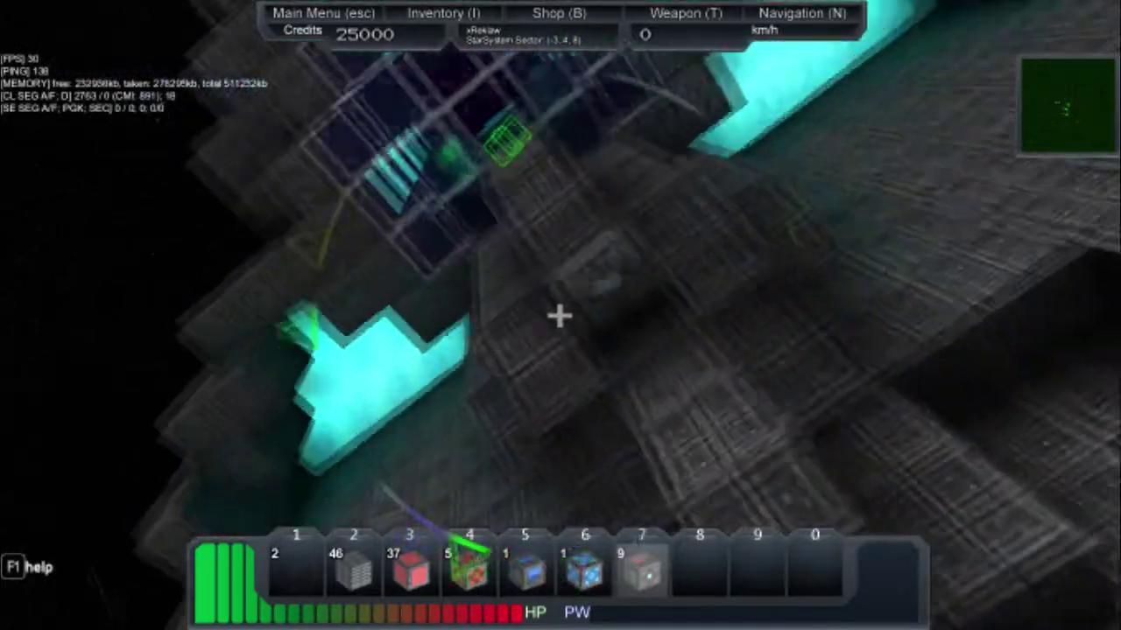
pyautogui.press('w')
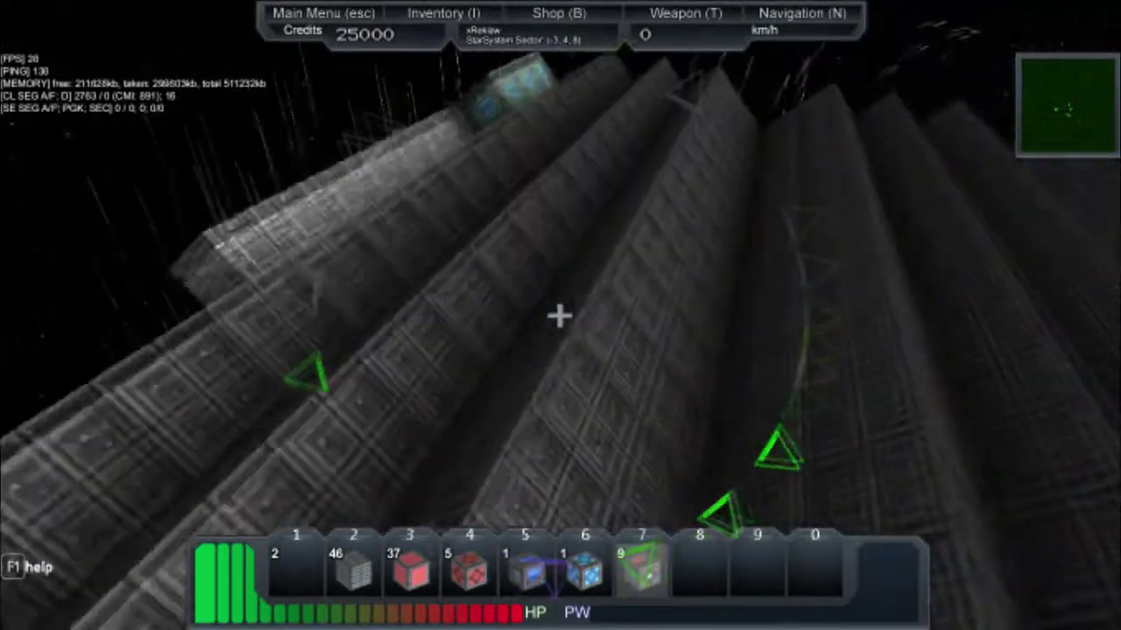
pyautogui.press('w')
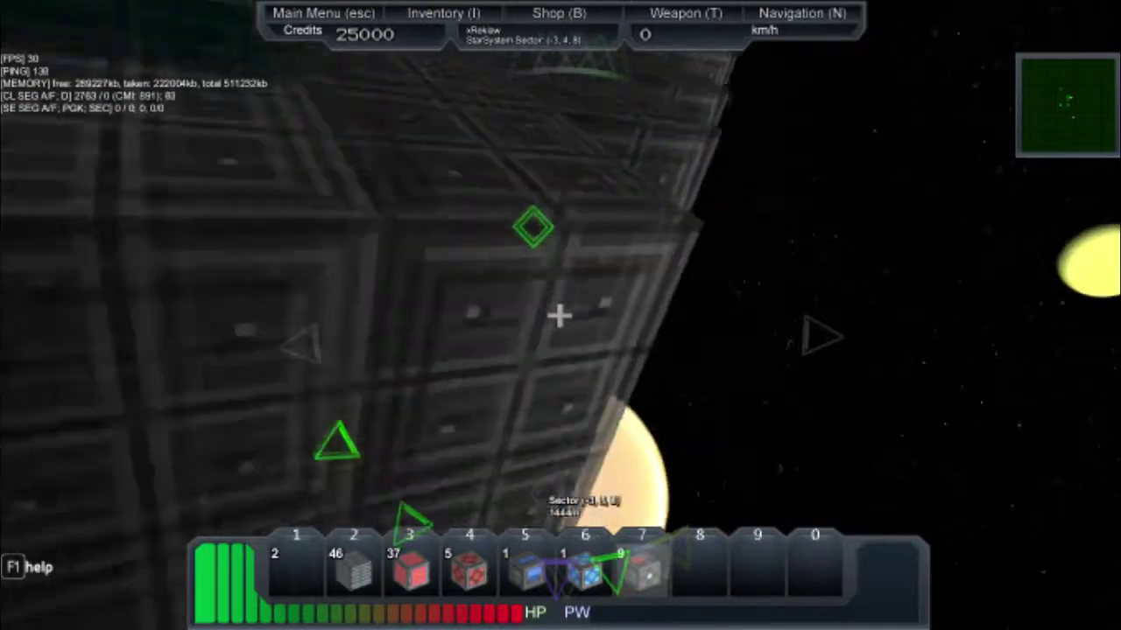
pyautogui.press('w')
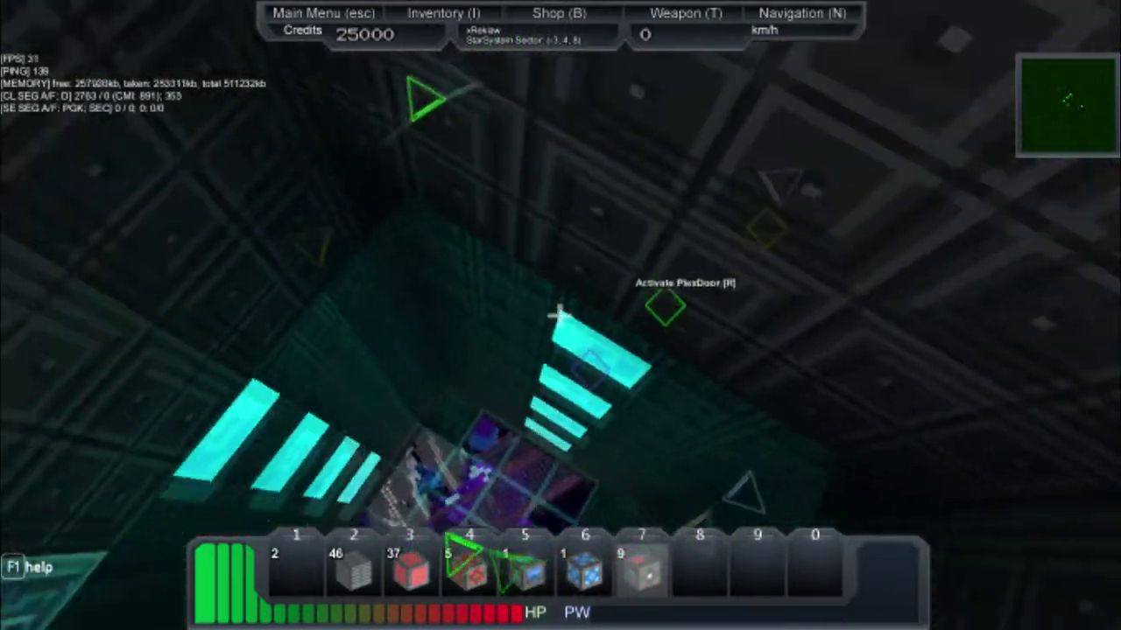
# - Walk down the corridor to the ship core and enter it to take control
pyautogui.press('w')
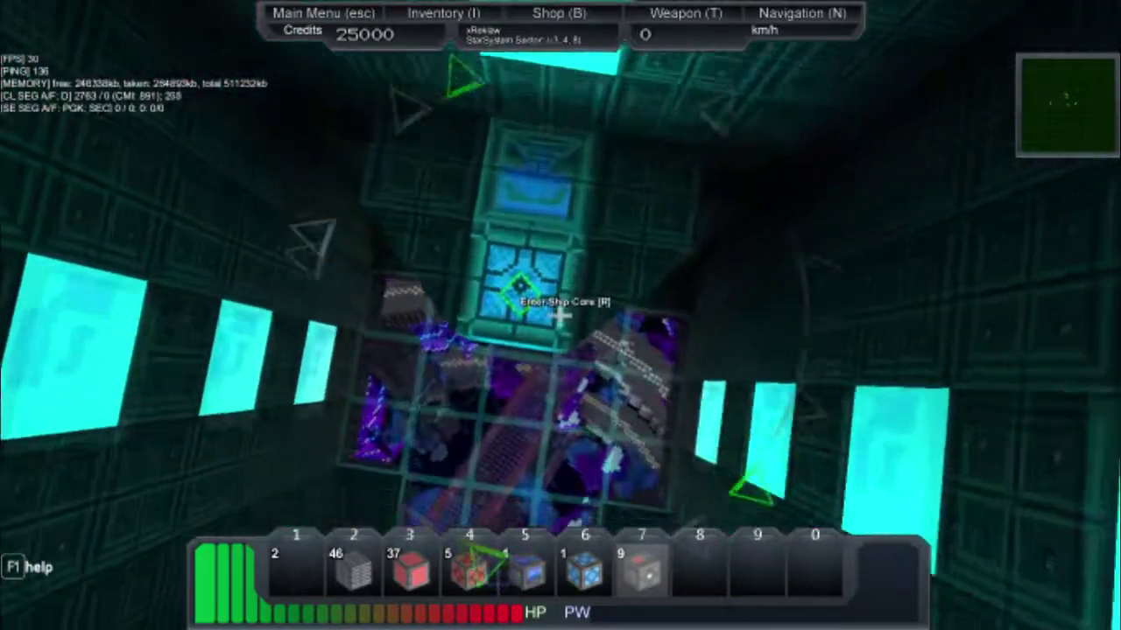
pyautogui.press('w')
pyautogui.press('r')
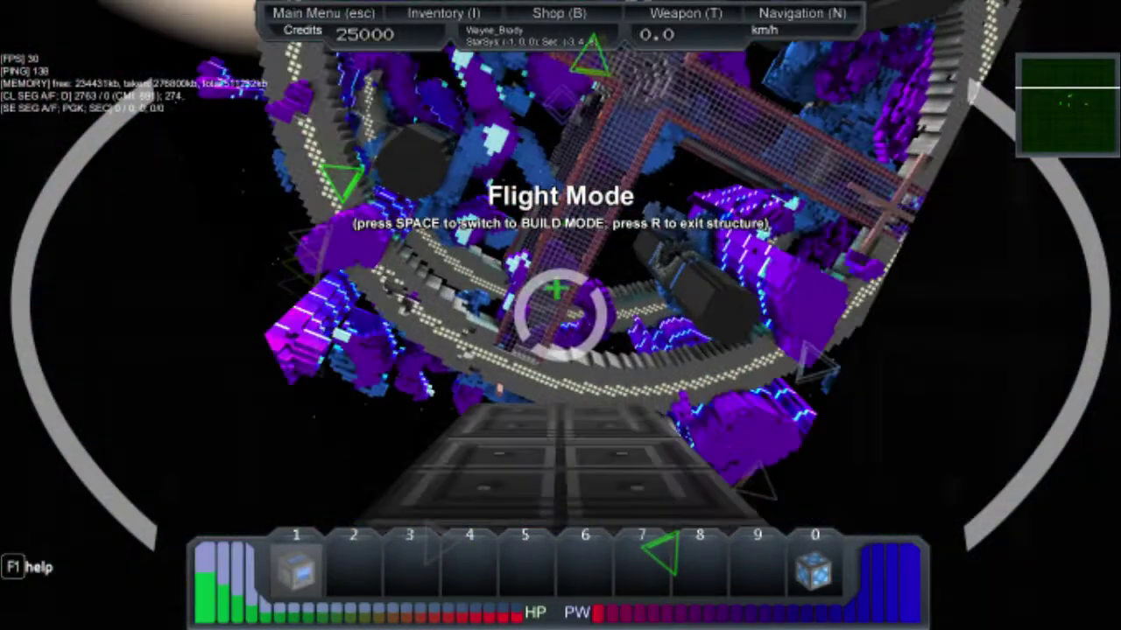
# - Switch the ship from flight mode to build mode and view the hull from farther out
pyautogui.press('w')
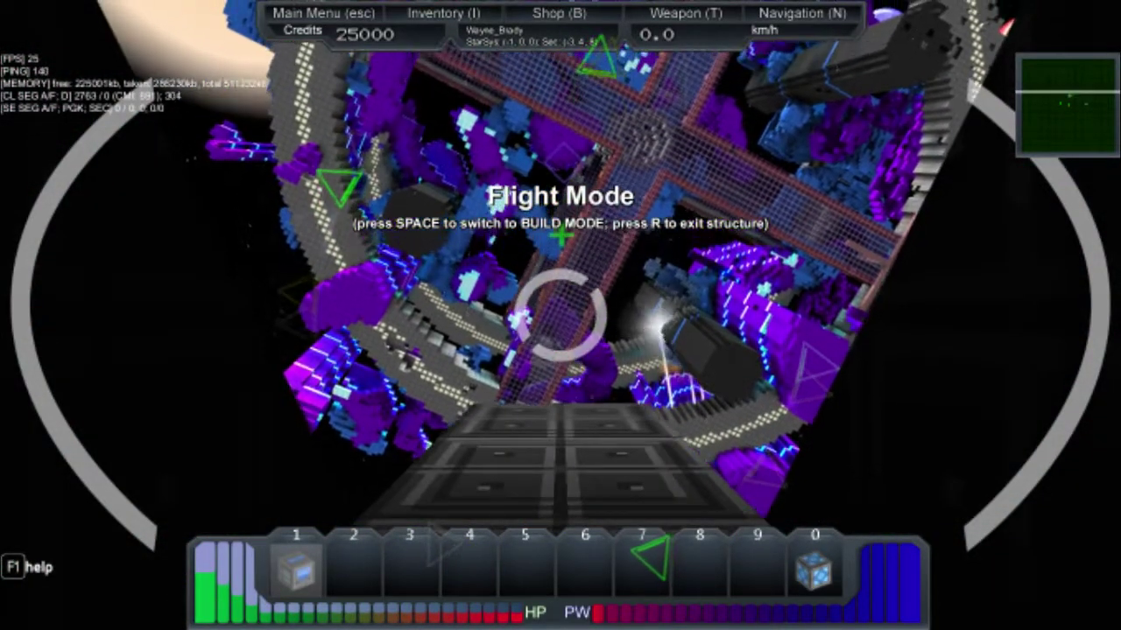
pyautogui.press('space')
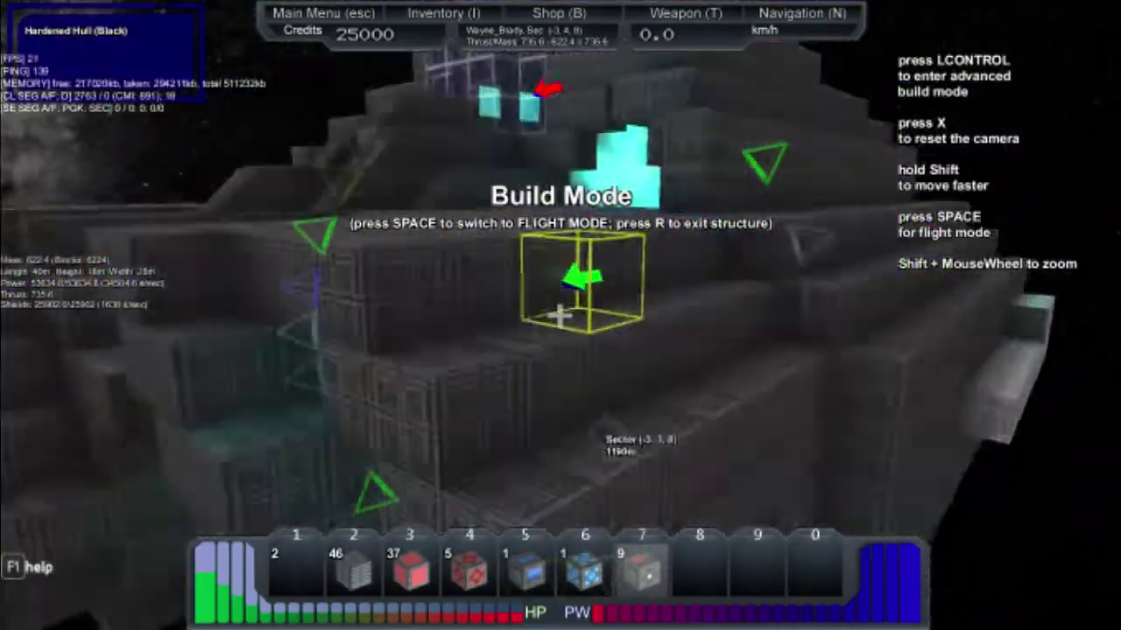
pyautogui.moveTo(560, 315); pyautogui.dragTo(561, 315)
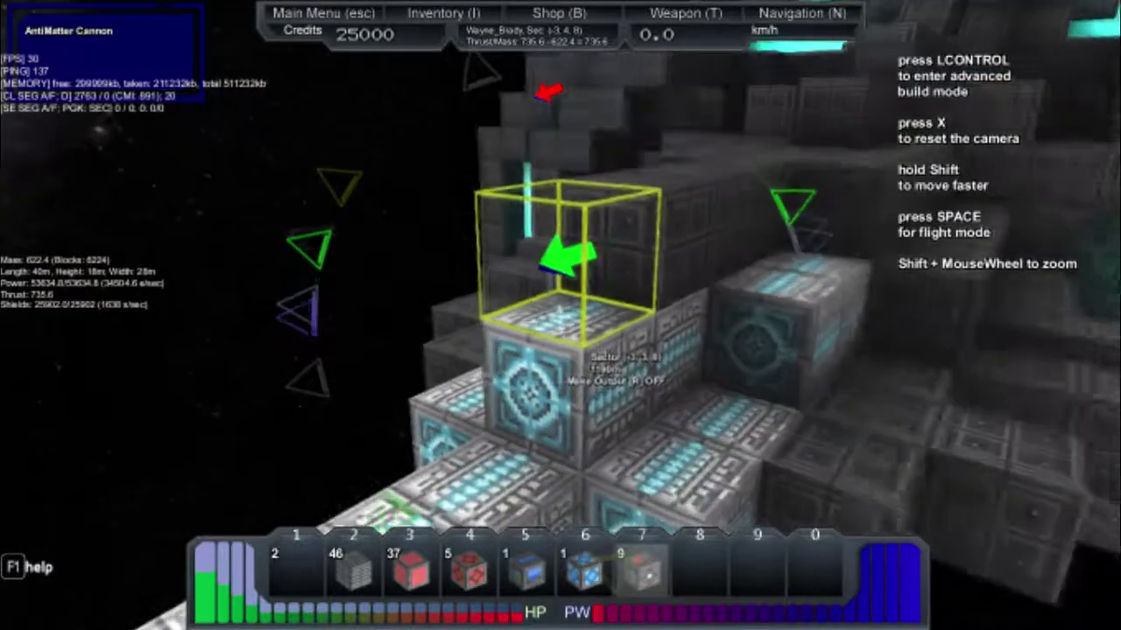
pyautogui.scroll(-1, 561, 315)
pyautogui.scroll(-2, 560, 315)
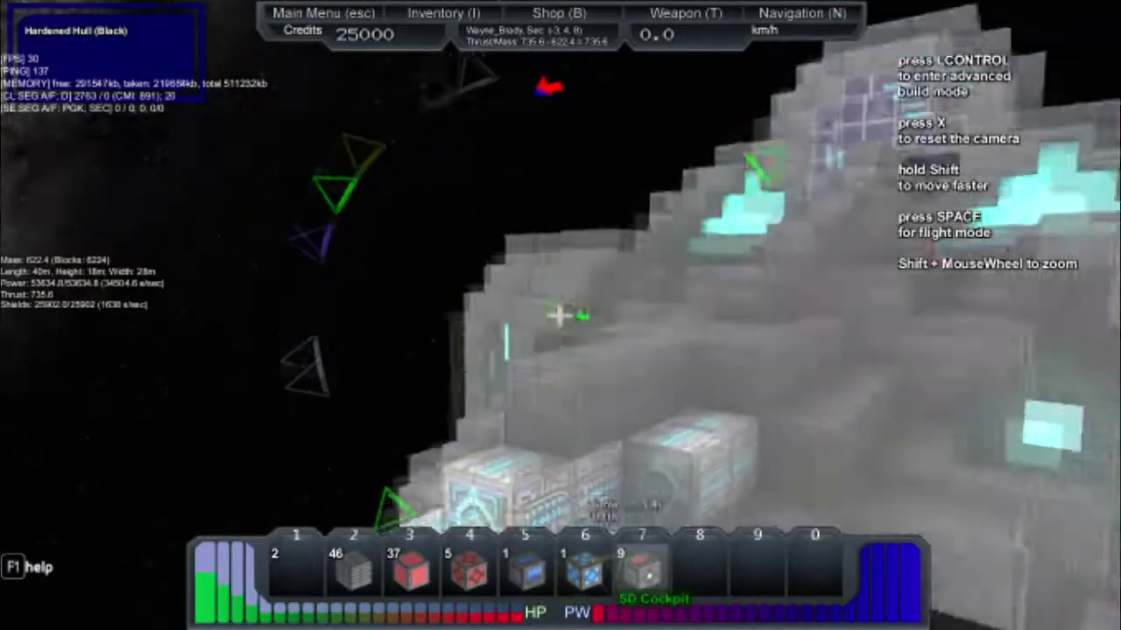
pyautogui.moveTo(560, 315); pyautogui.dragTo(560, 315)
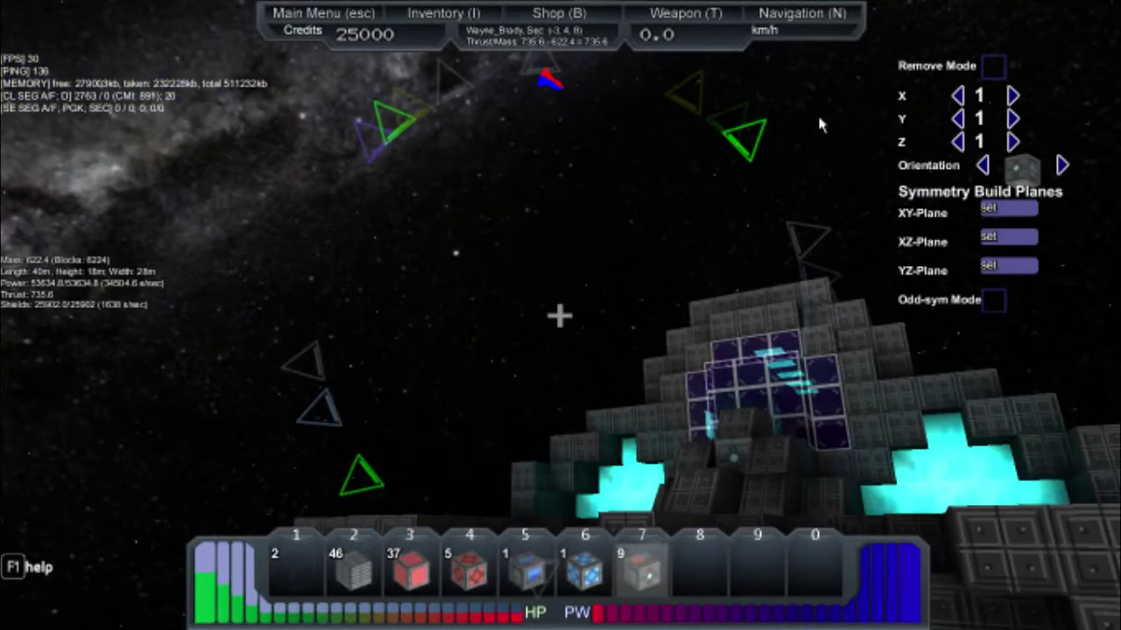